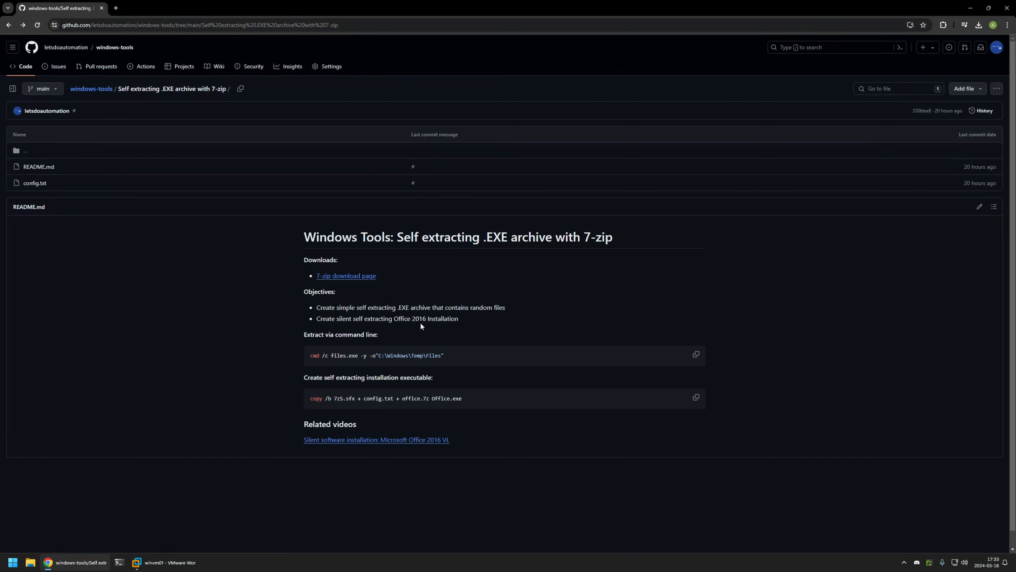
- Highlight the simple self-extracting archive and silent Office 2016 objectives on screen
{"action": "left_click_drag", "start_coordinate": [394, 318], "coordinate": [429, 318]}
{"action": "left_click", "coordinate": [416, 319]}
{"action": "left_click_drag", "start_coordinate": [388, 318], "coordinate": [426, 318]}
{"action": "left_click", "coordinate": [460, 316]}
{"action": "left_click_drag", "start_coordinate": [332, 307], "coordinate": [461, 307]}
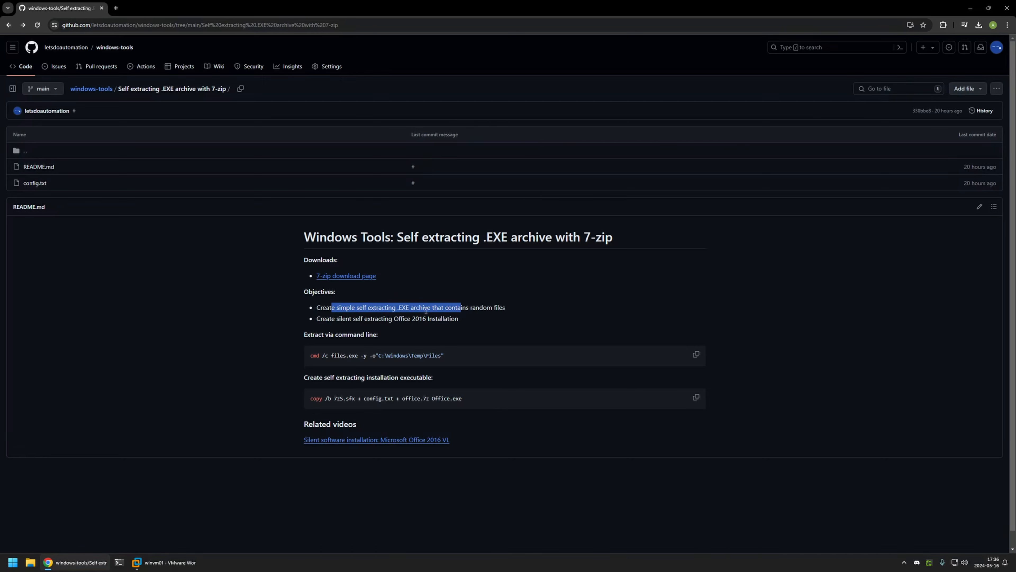
{"action": "left_click", "coordinate": [390, 308]}
{"action": "left_click_drag", "start_coordinate": [332, 319], "coordinate": [414, 316]}
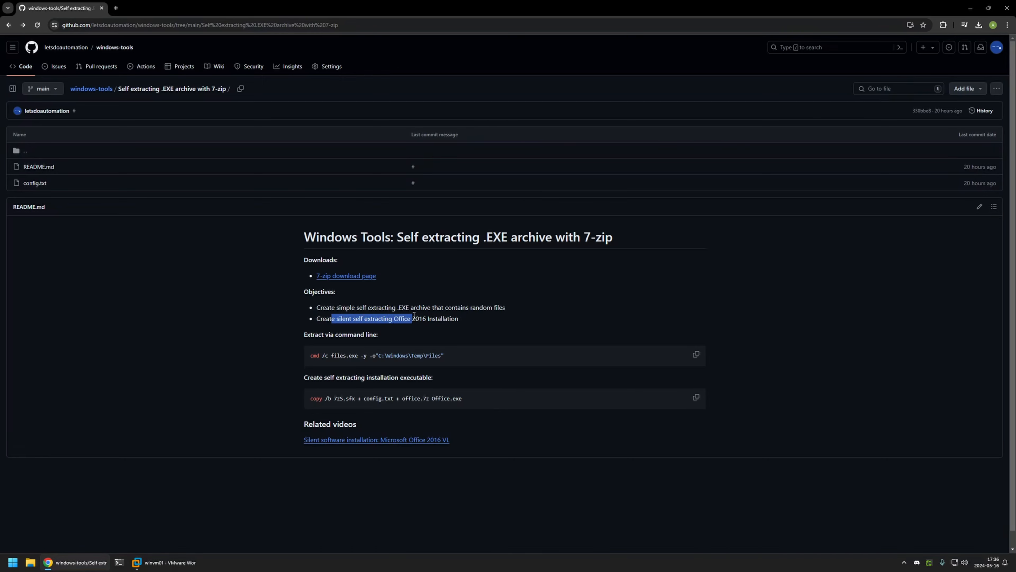
{"action": "left_click", "coordinate": [461, 317]}
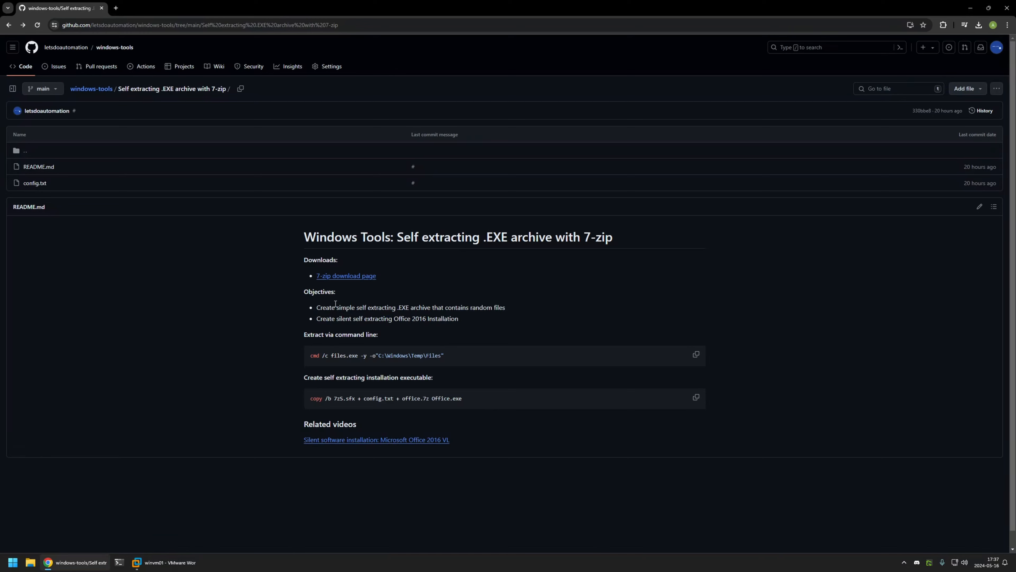
{"action": "left_click_drag", "start_coordinate": [335, 307], "coordinate": [470, 308]}
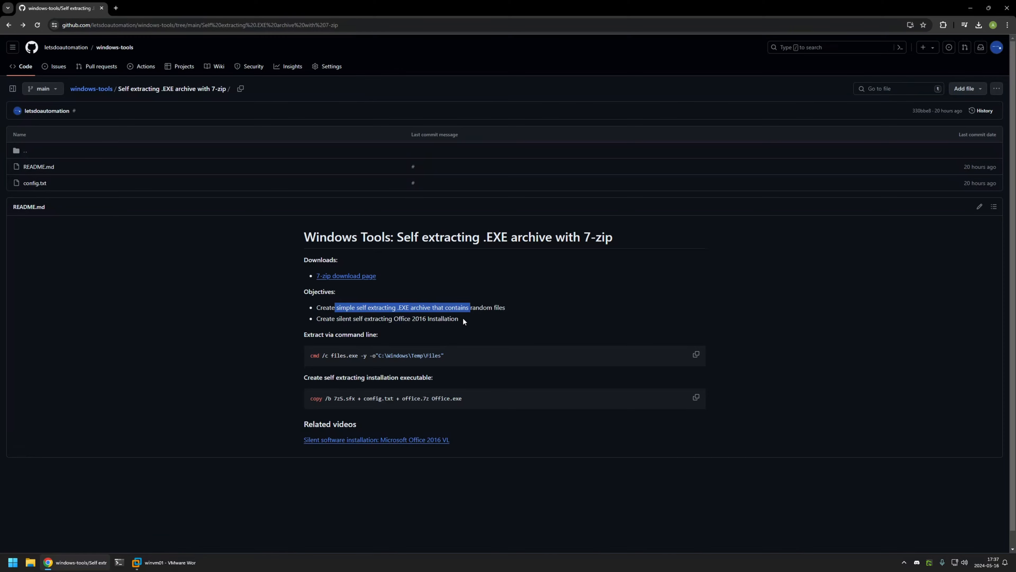
{"action": "left_click", "coordinate": [463, 318]}
- Open Downloads > 'self extracting archive' and select the VLC, Notepad++, Chrome MSI and 7-Zip installers
{"action": "right_click", "coordinate": [29, 562]}
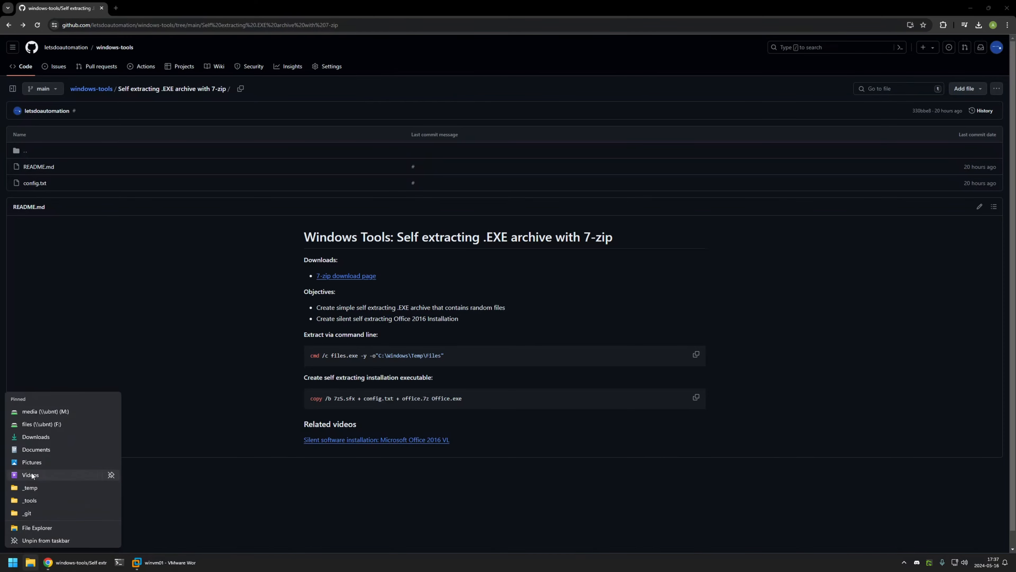
{"action": "left_click", "coordinate": [28, 437]}
{"action": "left_click", "coordinate": [363, 267]}
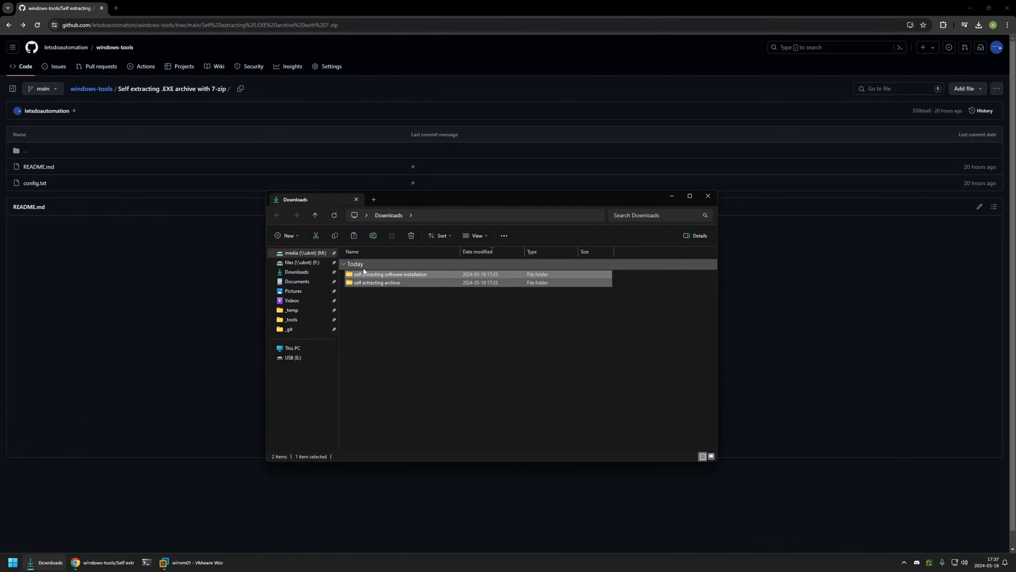
{"action": "left_click", "coordinate": [388, 308]}
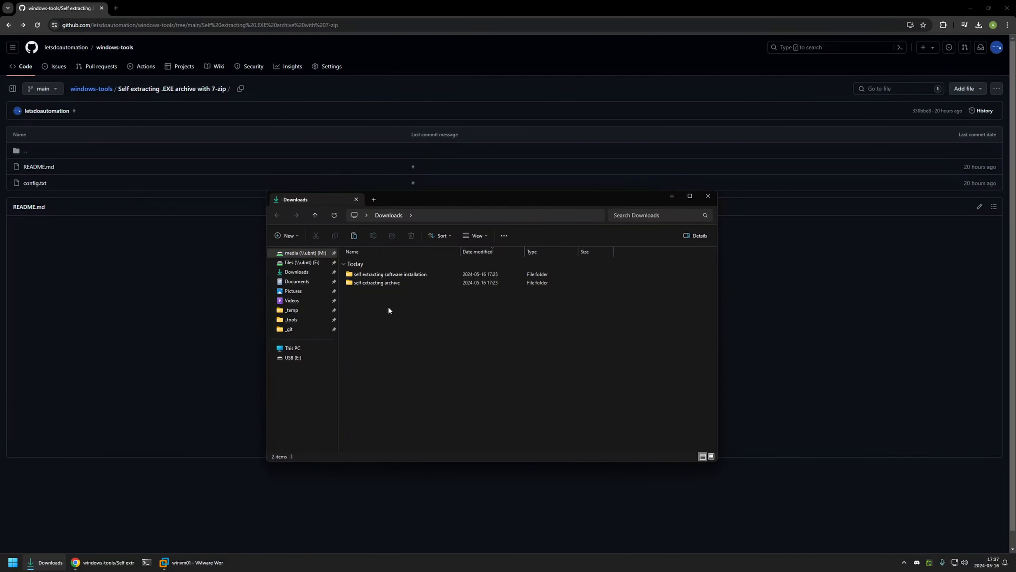
{"action": "double_click", "coordinate": [369, 282]}
{"action": "left_click_drag", "start_coordinate": [406, 323], "coordinate": [364, 266]}
{"action": "left_click", "coordinate": [366, 308]}
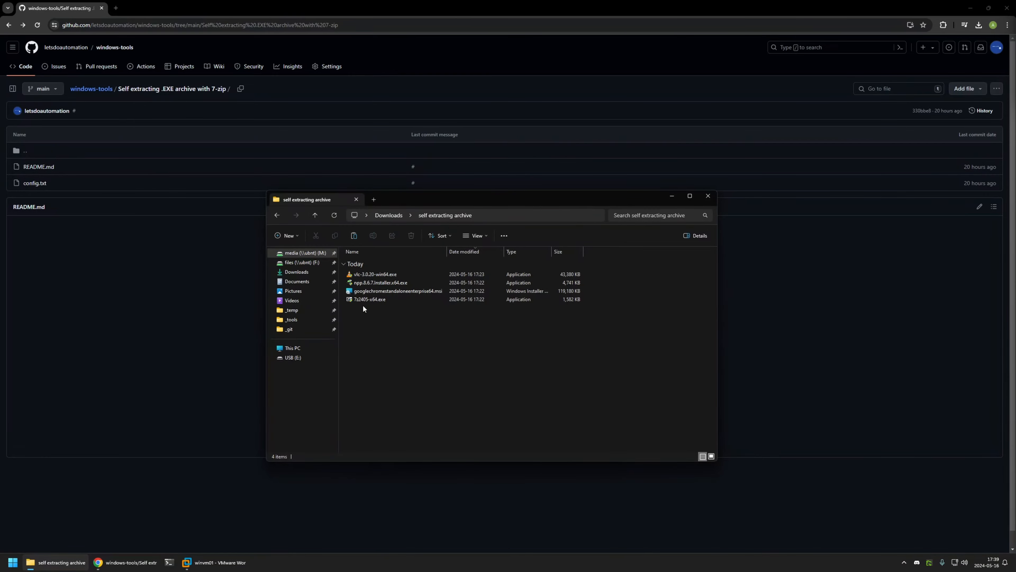
{"action": "left_click_drag", "start_coordinate": [389, 319], "coordinate": [346, 268]}
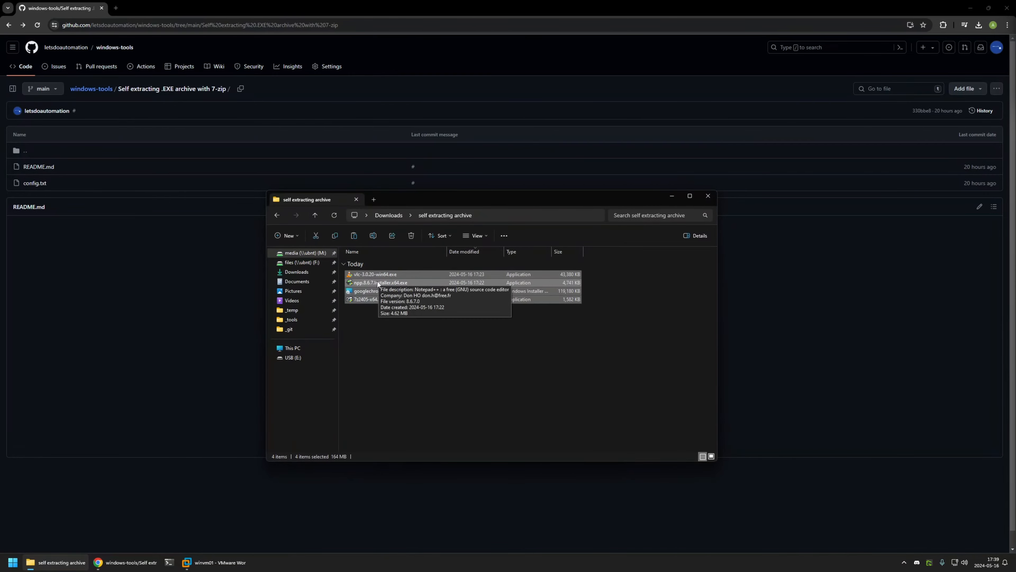
- Add the installers to a 7-Zip archive named 'files' with Create SFX archive ticked
{"action": "right_click", "coordinate": [368, 282]}
{"action": "mouse_move", "coordinate": [468, 302]}
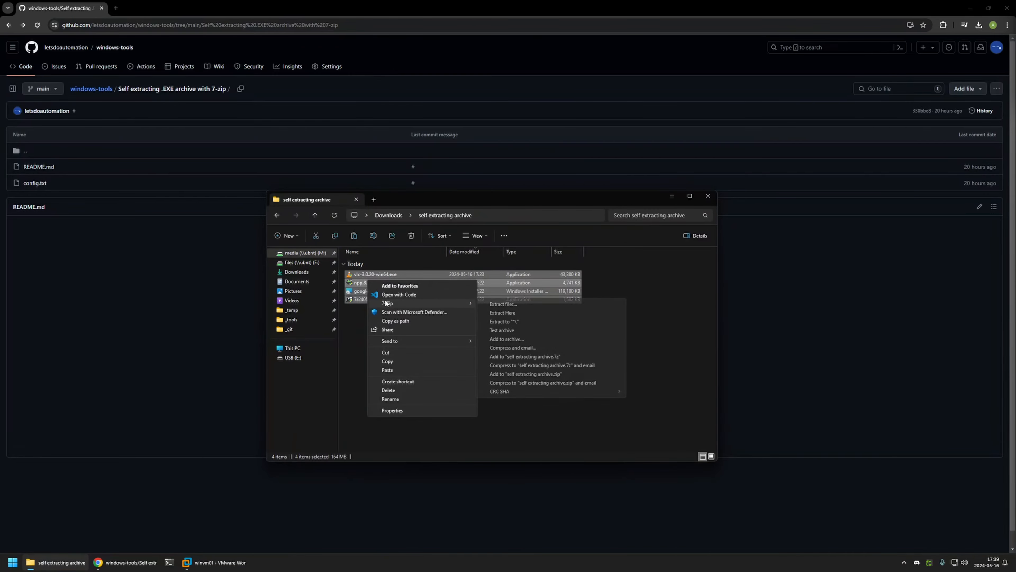
{"action": "left_click", "coordinate": [527, 339]}
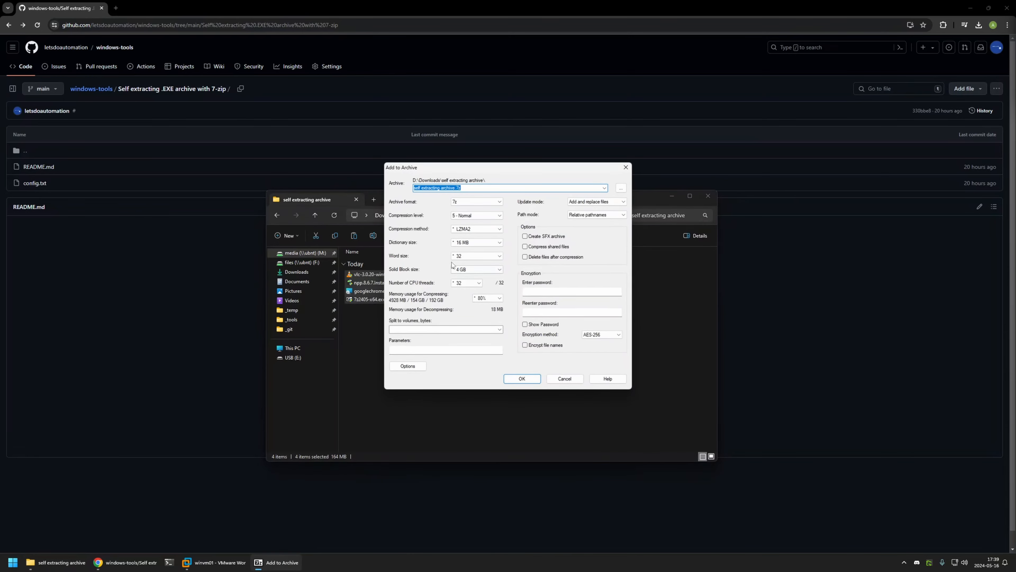
{"action": "left_click", "coordinate": [454, 189]}
{"action": "left_click_drag", "start_coordinate": [461, 188], "coordinate": [401, 187]}
{"action": "type", "text": "files"}
{"action": "left_click", "coordinate": [524, 237]}
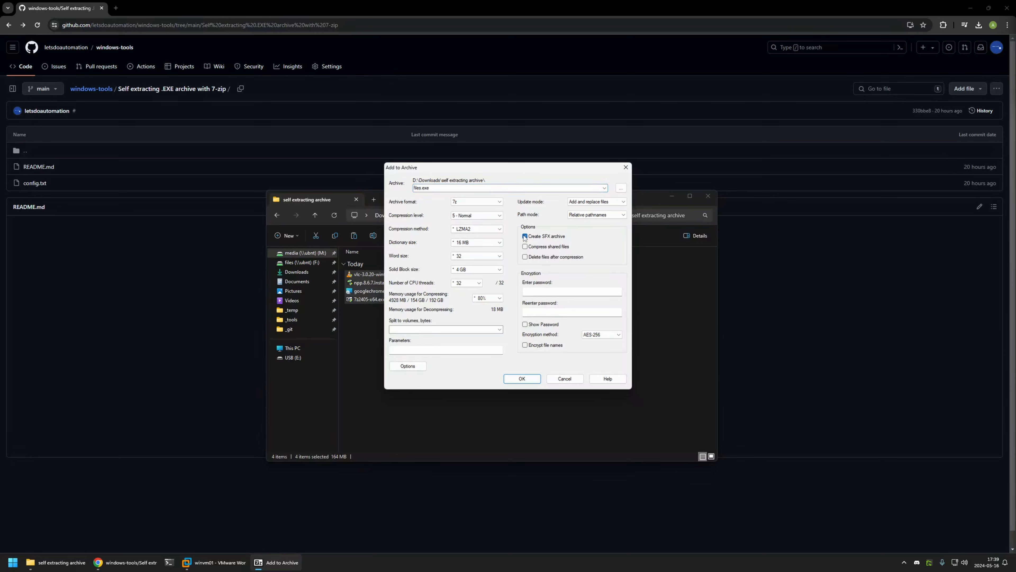
{"action": "left_click", "coordinate": [517, 378]}
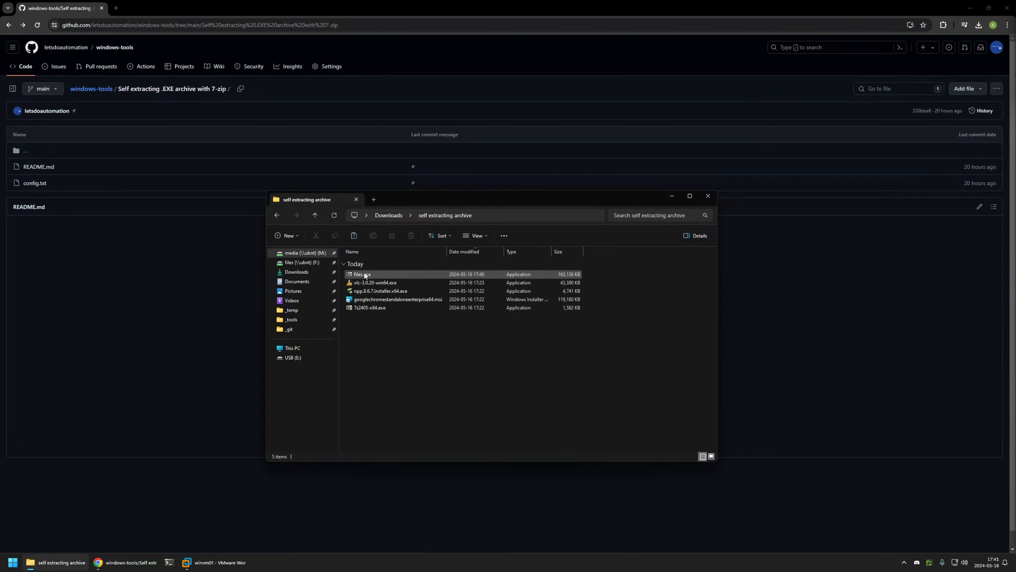
- Copy files.exe for pasting into the virtual machine
{"action": "right_click", "coordinate": [370, 272]}
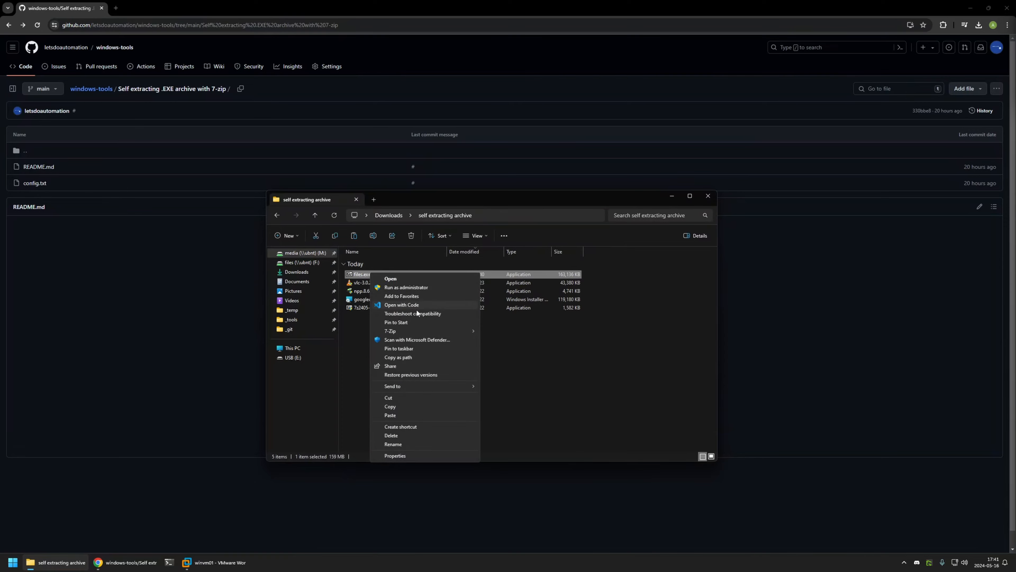
{"action": "left_click", "coordinate": [405, 405]}
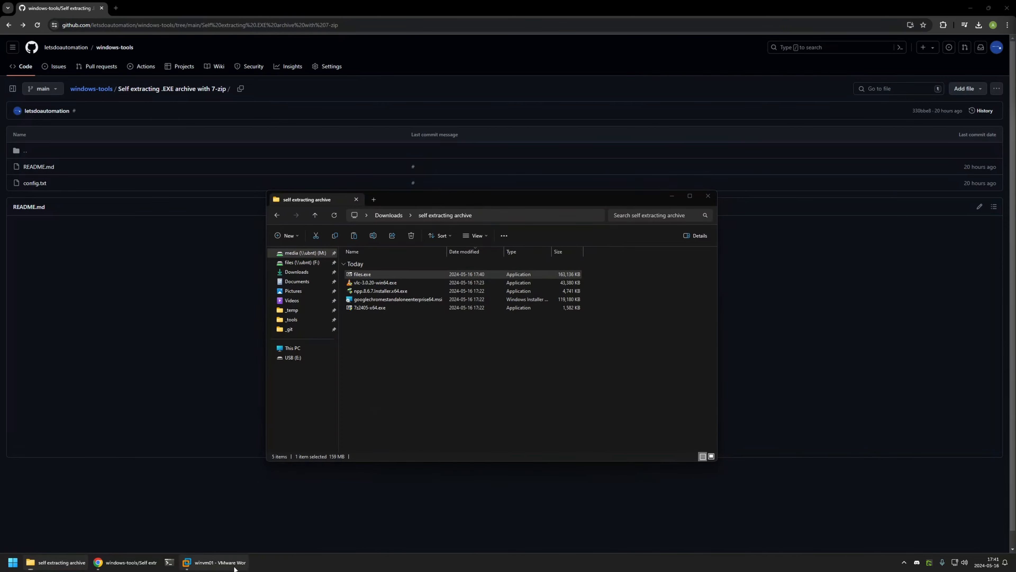
{"action": "left_click", "coordinate": [216, 562]}
- Paste files.exe onto the virtual machine's desktop
{"action": "right_click", "coordinate": [222, 144]}
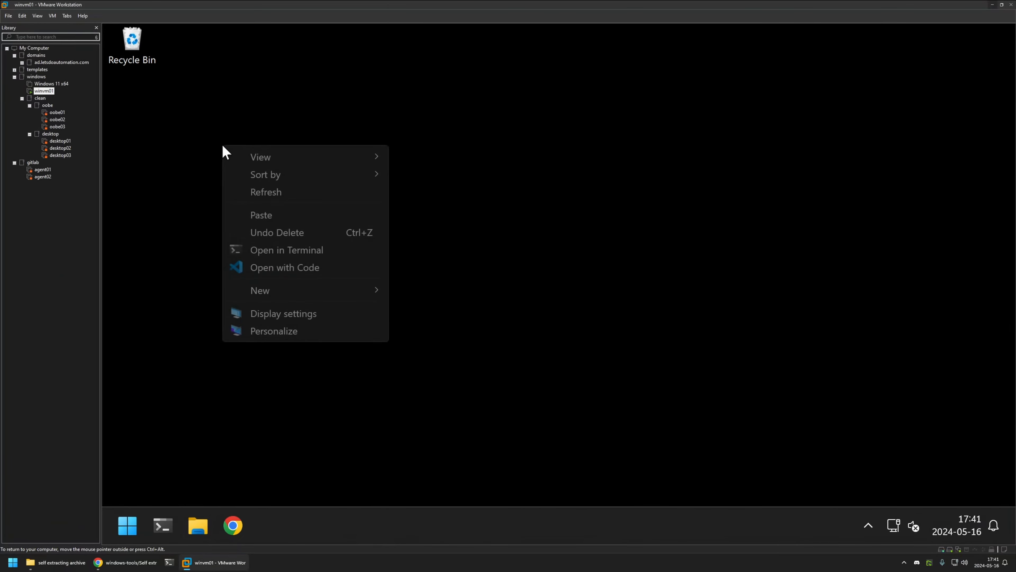
{"action": "left_click", "coordinate": [293, 213]}
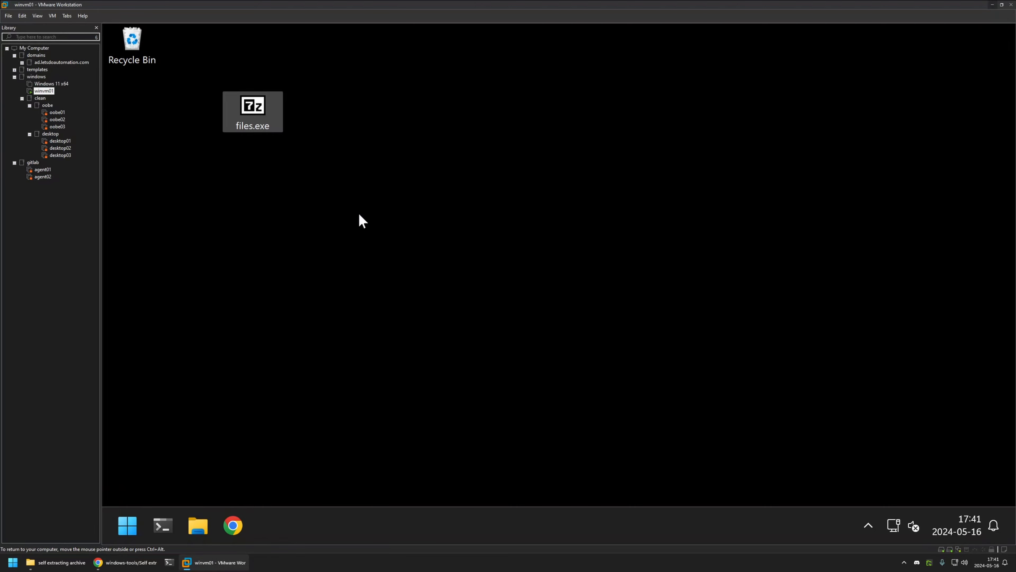
{"action": "left_click", "coordinate": [263, 152]}
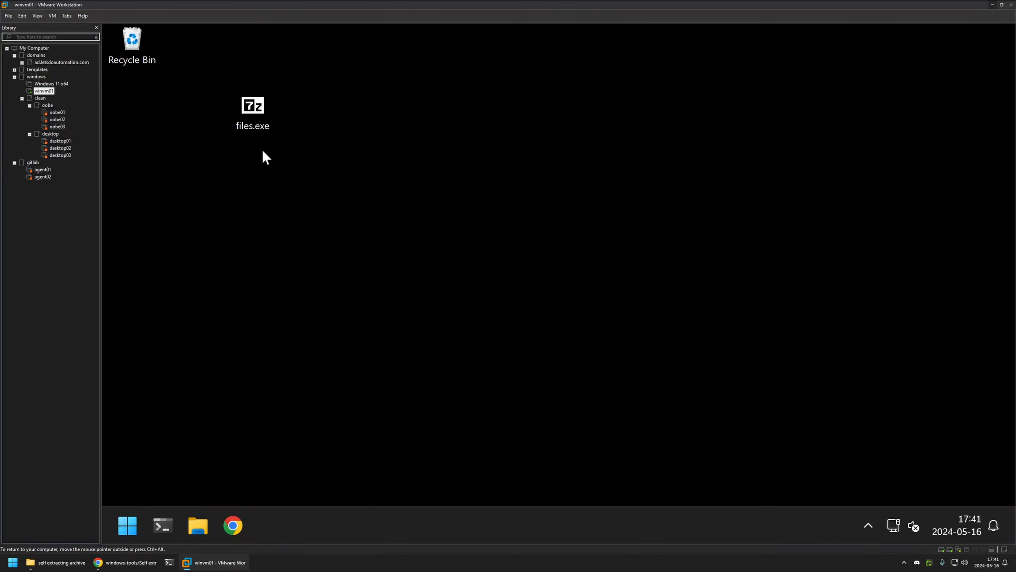
- Run files.exe to extract it into D:\Desktop\Files and check the four installers
{"action": "double_click", "coordinate": [251, 116]}
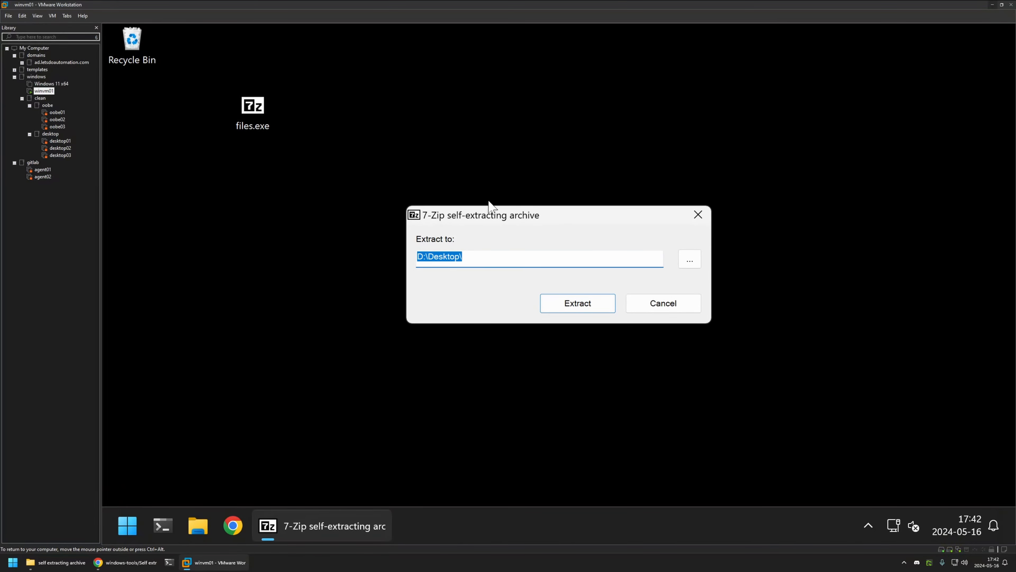
{"action": "left_click", "coordinate": [475, 257]}
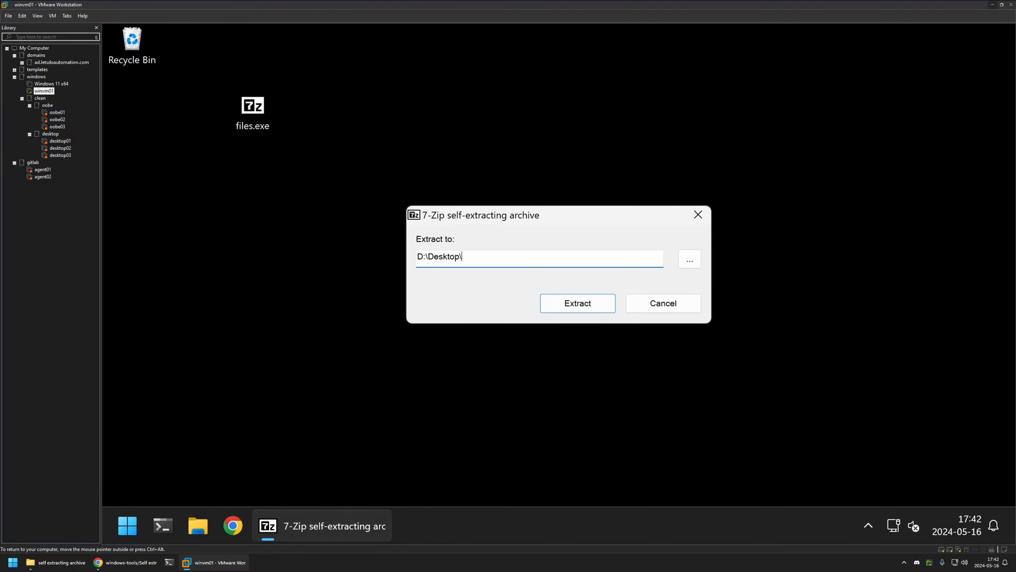
{"action": "type", "text": "Files"}
{"action": "left_click", "coordinate": [574, 306]}
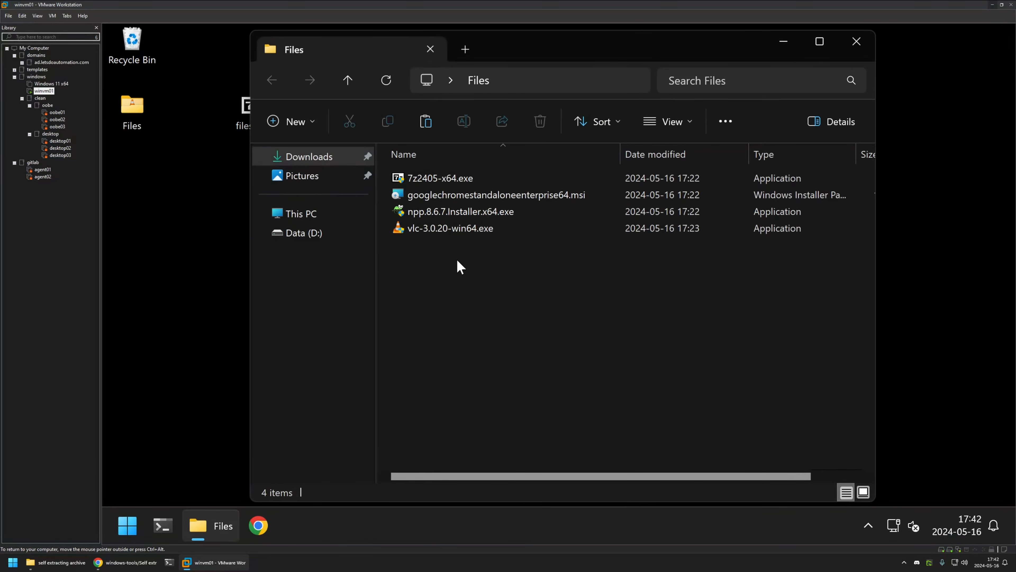
{"action": "left_click_drag", "start_coordinate": [457, 260], "coordinate": [395, 171]}
{"action": "left_click", "coordinate": [428, 264]}
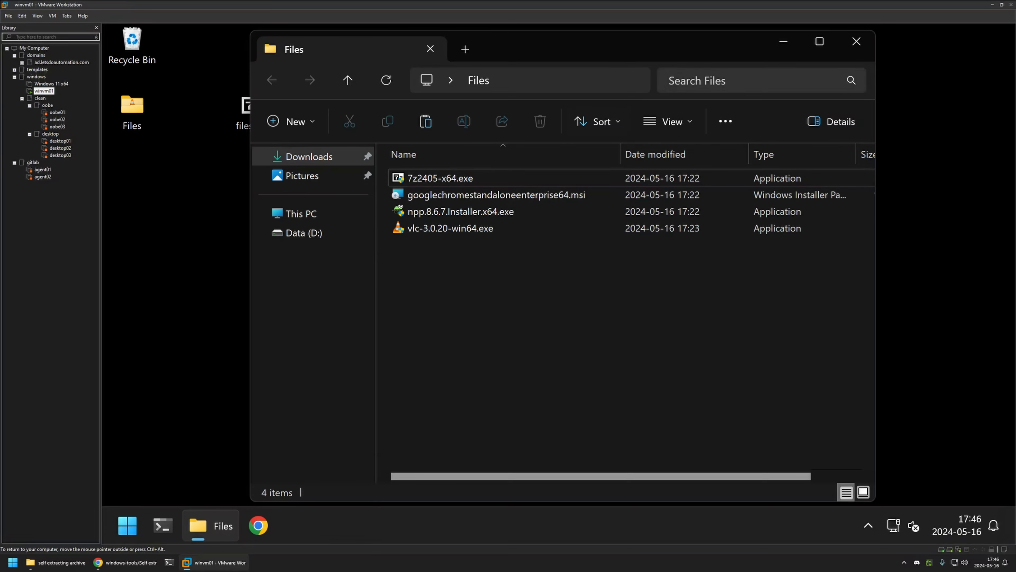
{"action": "left_click", "coordinate": [782, 56]}
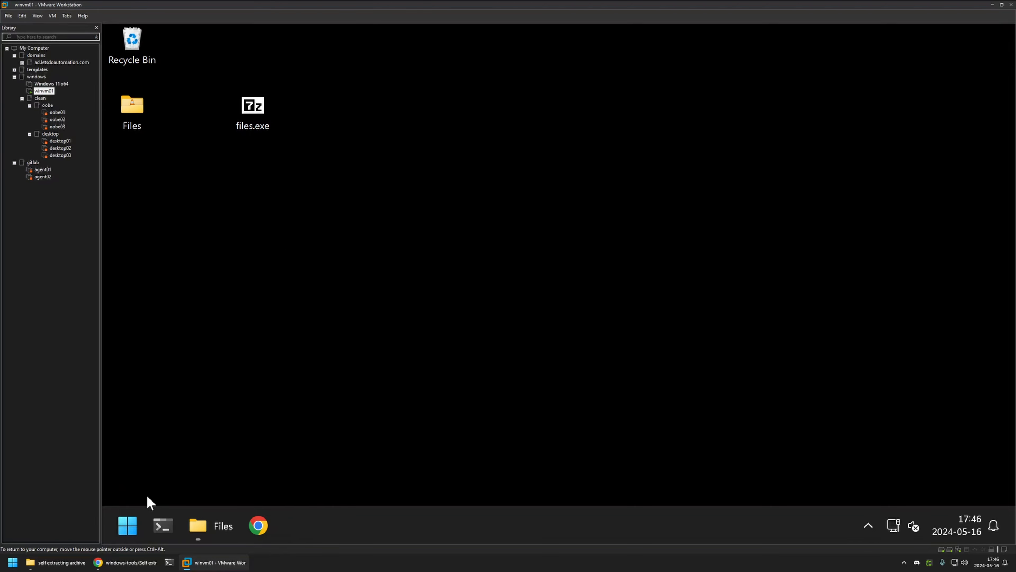
- Launch Command Prompt and change to D:\Desktop on the D: drive
{"action": "left_click", "coordinate": [138, 517]}
{"action": "type", "text": "cmd"}
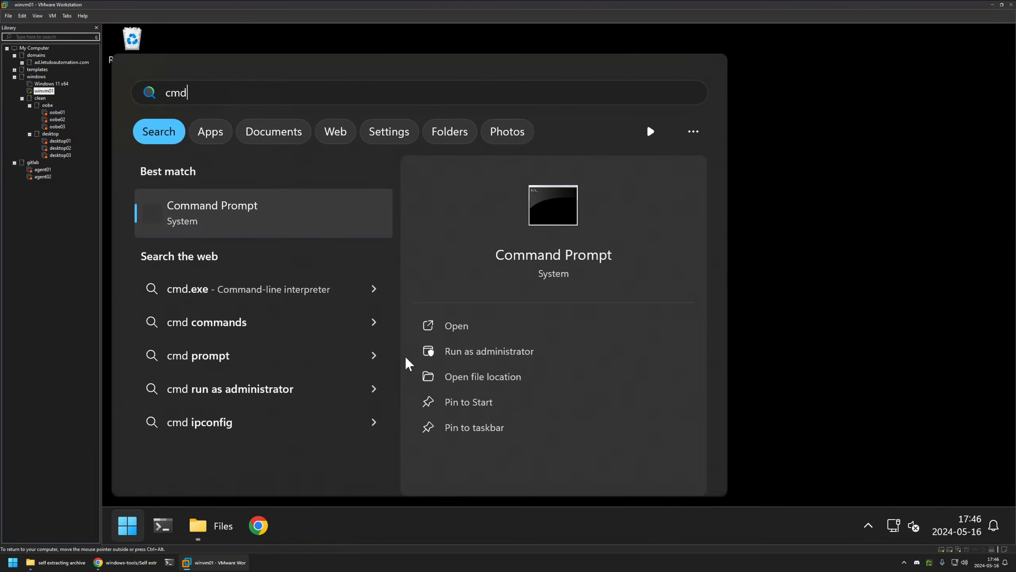
{"action": "left_click", "coordinate": [318, 207]}
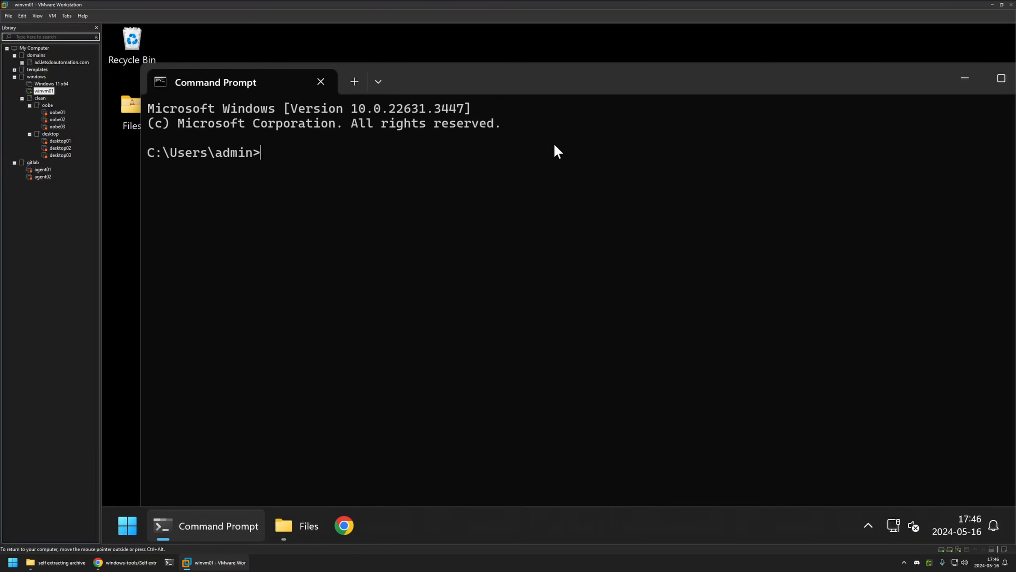
{"action": "left_click_drag", "start_coordinate": [537, 108], "coordinate": [689, 94]}
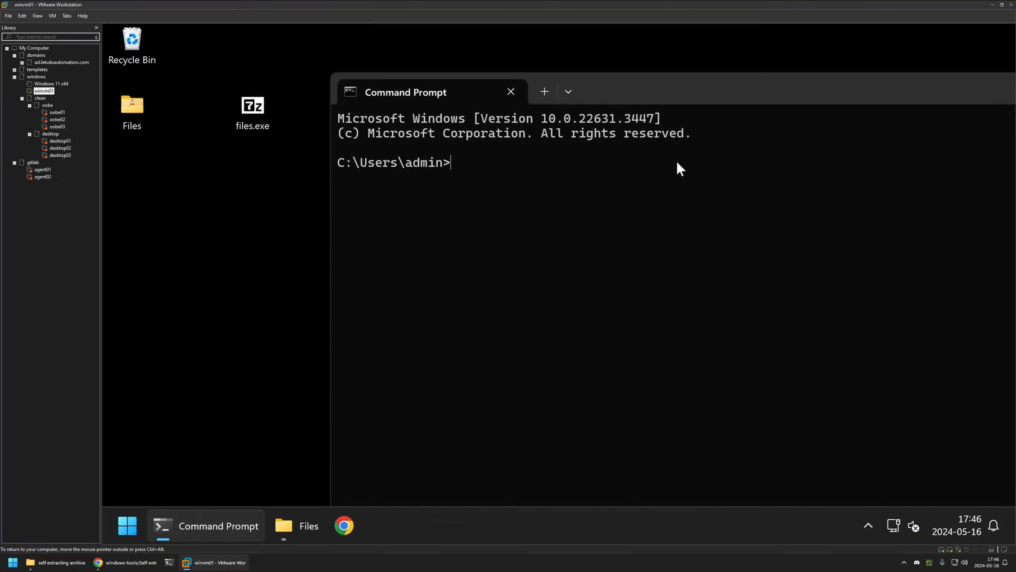
{"action": "type", "text": "cd D:\\Desktop"}
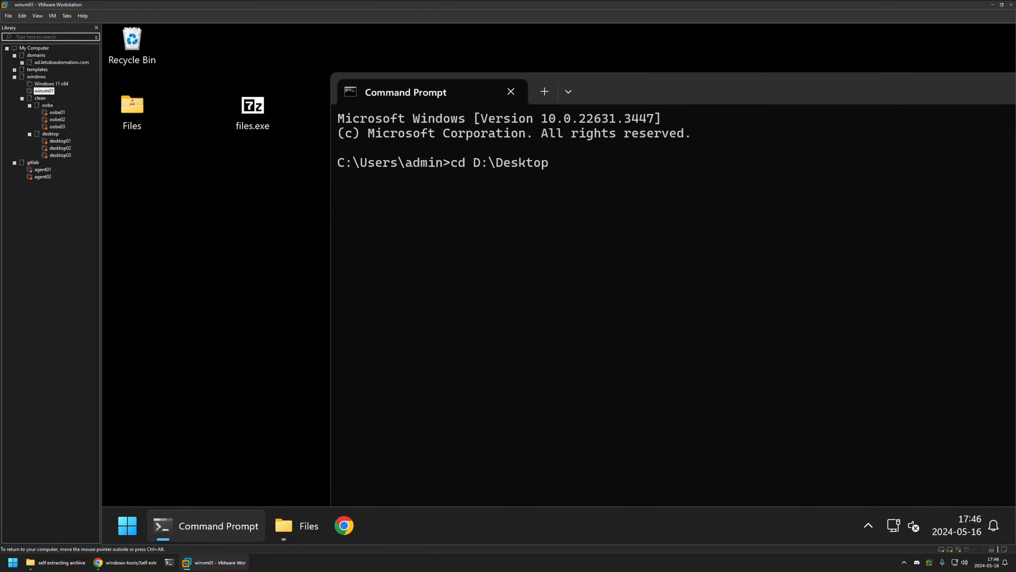
{"action": "key", "text": "Return"}
{"action": "type", "text": "D:"}
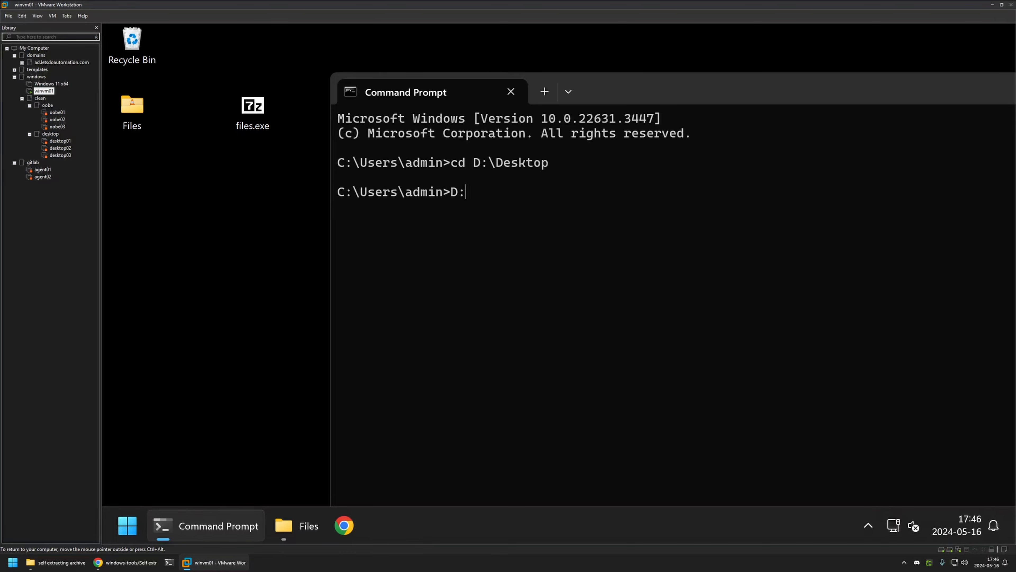
{"action": "key", "text": "Return"}
- Begin the silent extraction command files.exe -y -o"C:\Wind" with an output path under C:\Windows
{"action": "type", "text": "Files"}
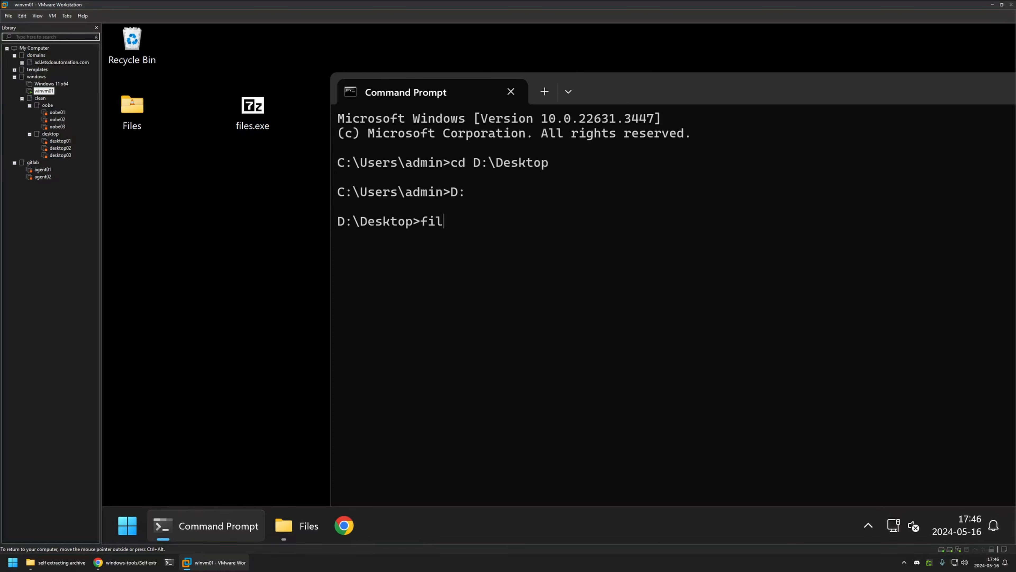
{"action": "key", "text": "Tab"}
{"action": "key", "text": "Tab"}
{"action": "type", "text": "-y -o\"\""}
{"action": "key", "text": "Left"}
{"action": "key", "text": "Right"}
{"action": "type", "text": "C:\\Wind"}
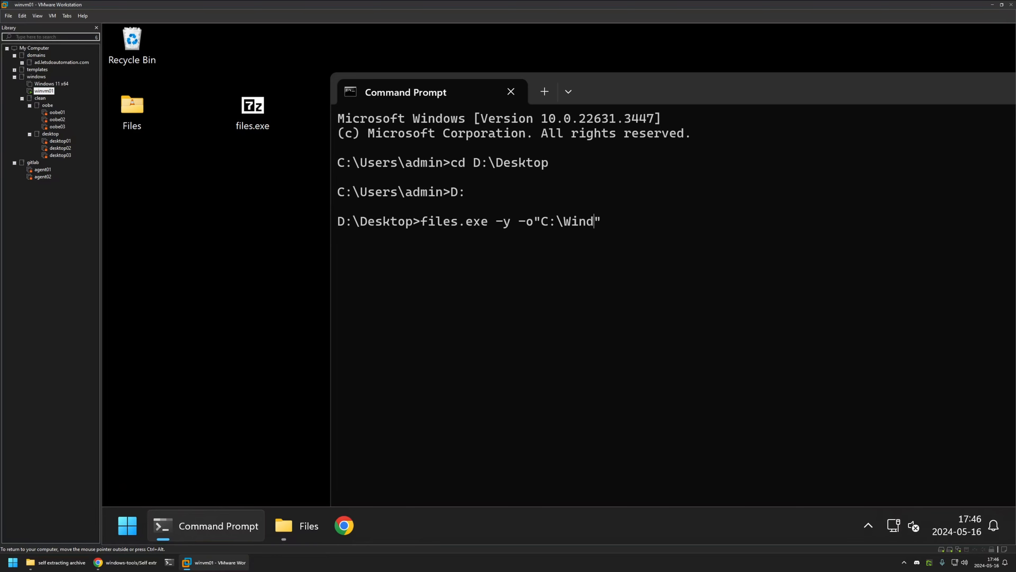
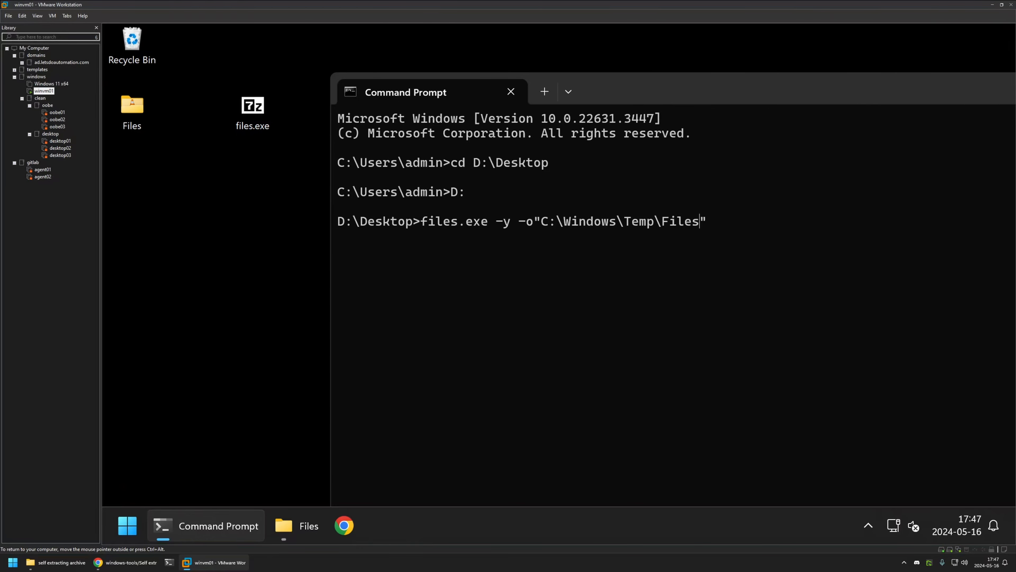
- Run files.exe -y -o"C:\Windows\Temp\Files" from D:\Desktop to extract it silently
{"action": "key", "text": "Return"}
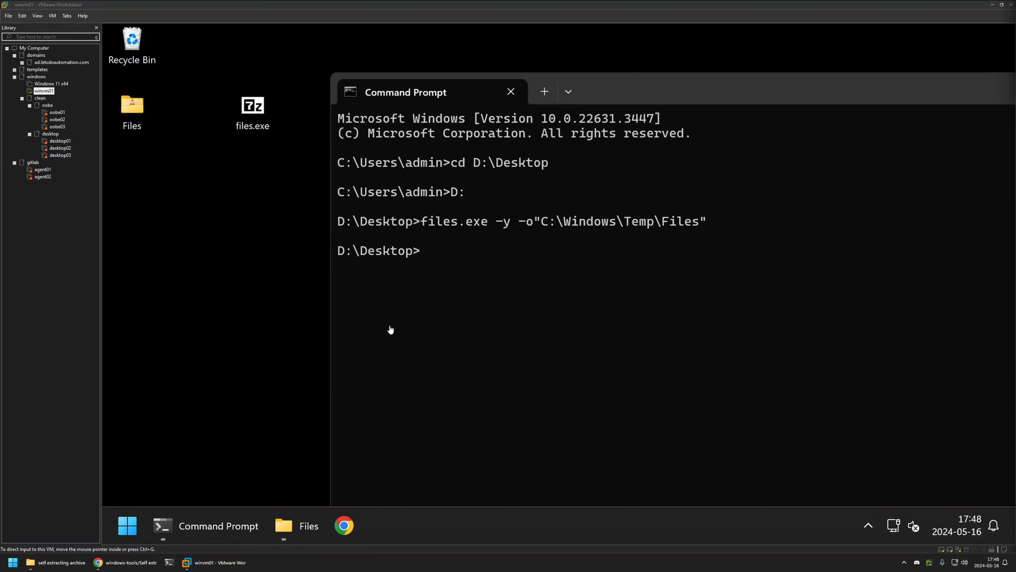
- Browse to C:\Windows\Temp\Files and confirm 7z2405-x64.exe, Chrome MSI, npp.8.6.7 and vlc-3.0.20 are there
{"action": "right_click", "coordinate": [285, 525]}
{"action": "left_click", "coordinate": [256, 443]}
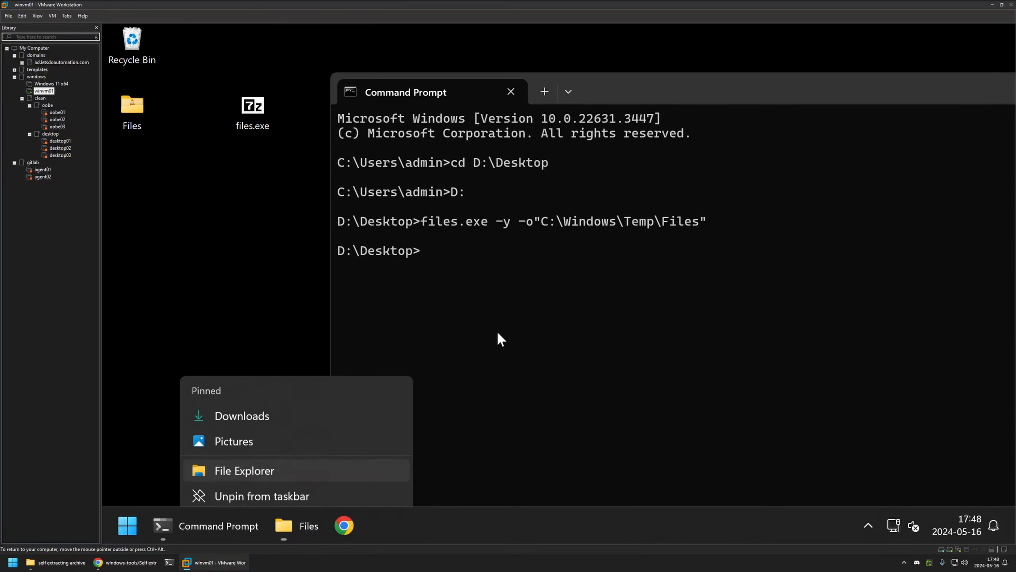
{"action": "double_click", "coordinate": [496, 192]}
{"action": "double_click", "coordinate": [504, 247]}
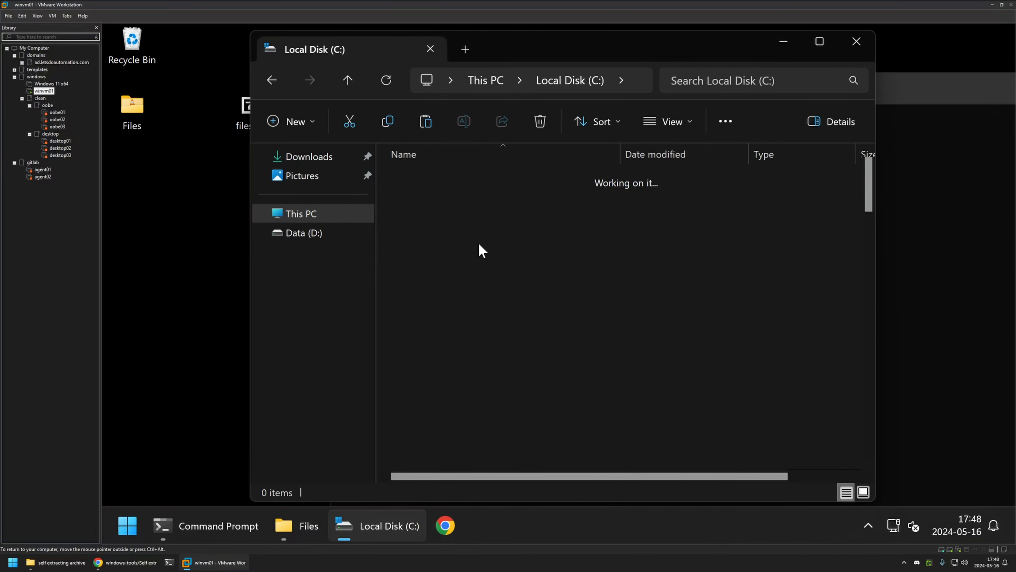
{"action": "key", "text": "t"}
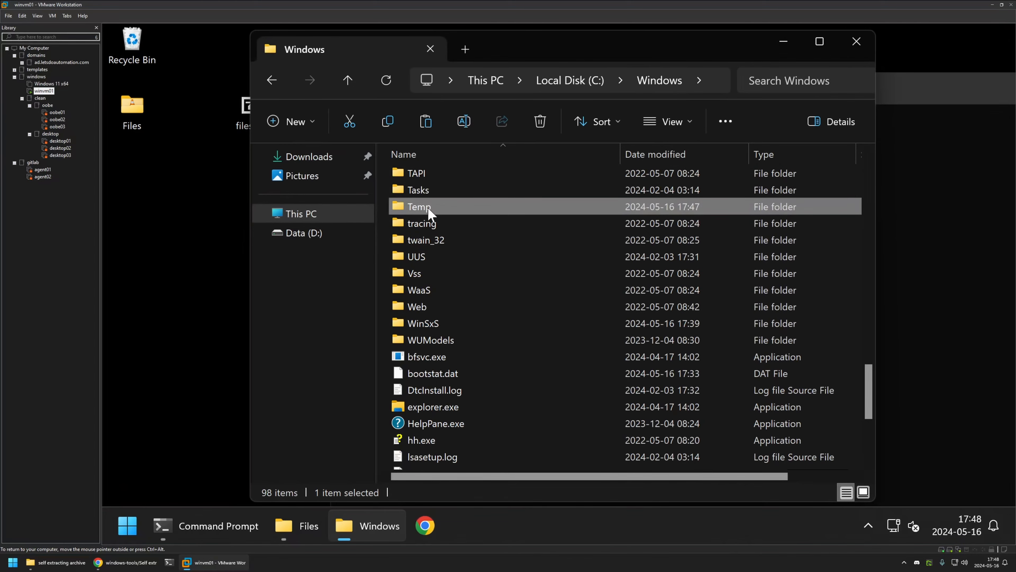
{"action": "double_click", "coordinate": [460, 207]}
{"action": "left_click", "coordinate": [613, 295]}
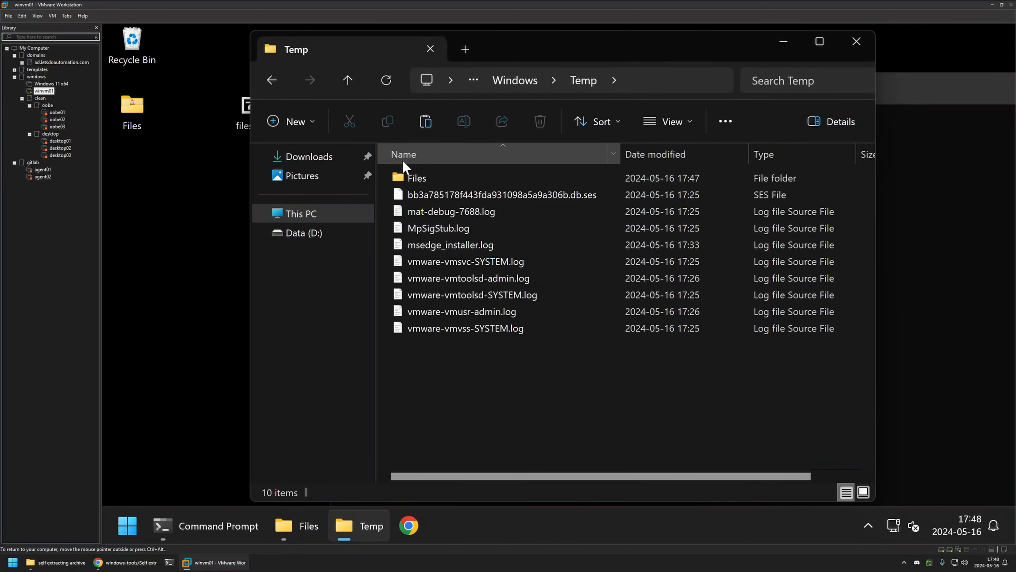
{"action": "double_click", "coordinate": [414, 178]}
{"action": "left_click_drag", "start_coordinate": [526, 275], "coordinate": [418, 180]}
{"action": "left_click", "coordinate": [460, 260]}
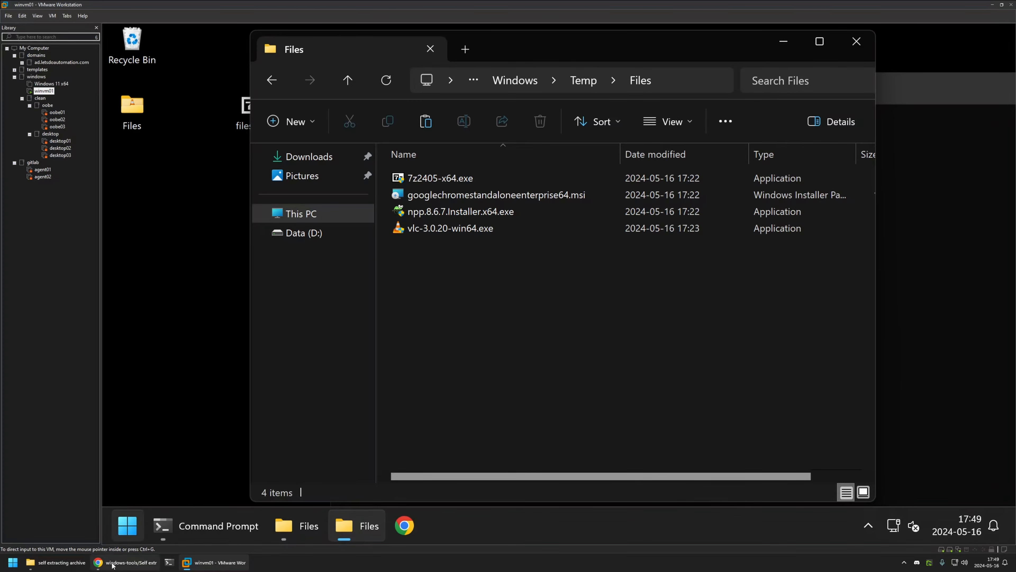
- Highlight the Office 2016 silent installation objective in the GitHub README
{"action": "left_click", "coordinate": [120, 562]}
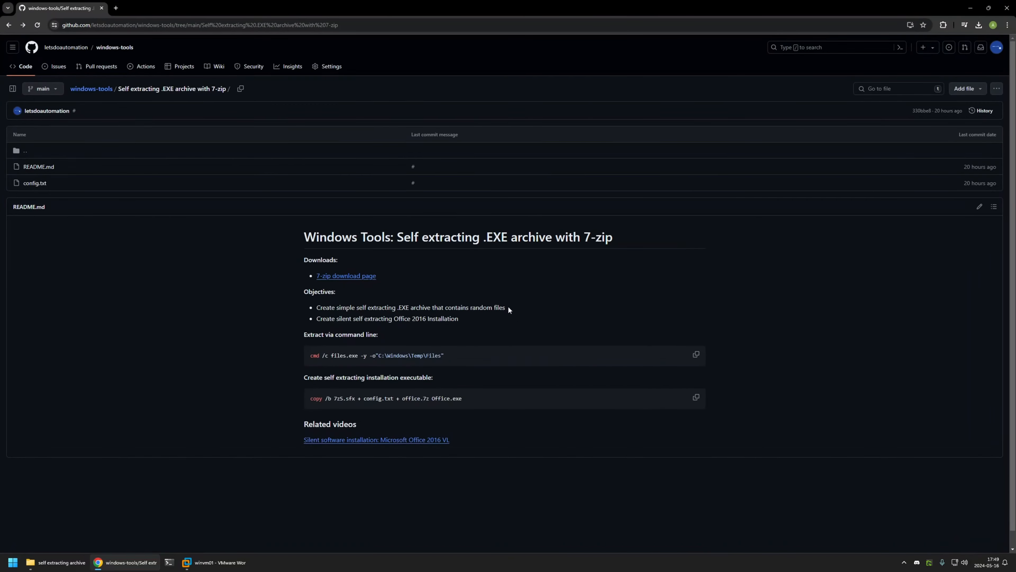
{"action": "left_click_drag", "start_coordinate": [317, 318], "coordinate": [459, 318]}
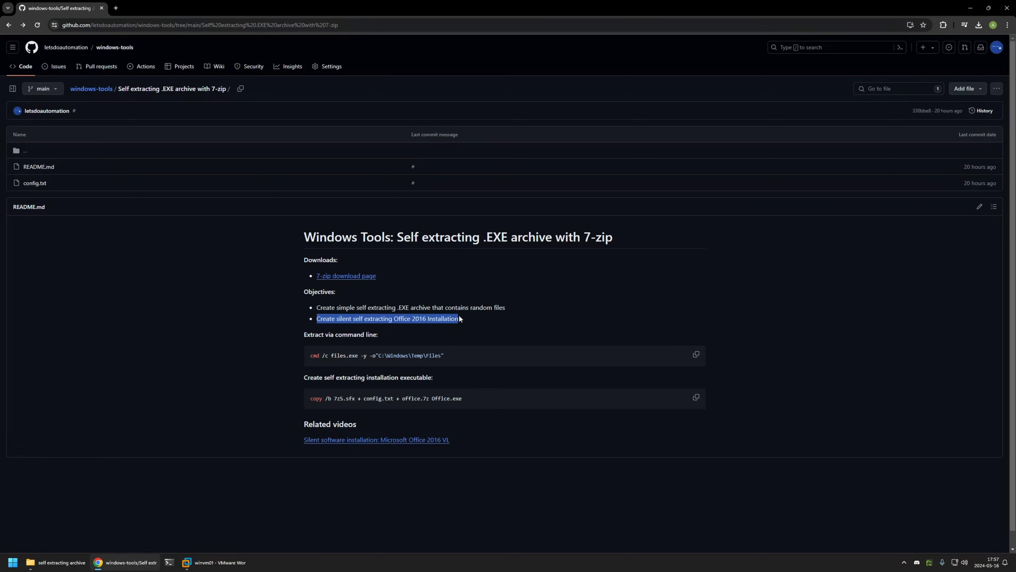
{"action": "left_click", "coordinate": [441, 339]}
- Point out 7zS.sfx, config.txt and office.7z in the copy command, then follow the 7-zip download link
{"action": "left_click_drag", "start_coordinate": [333, 396], "coordinate": [355, 396]}
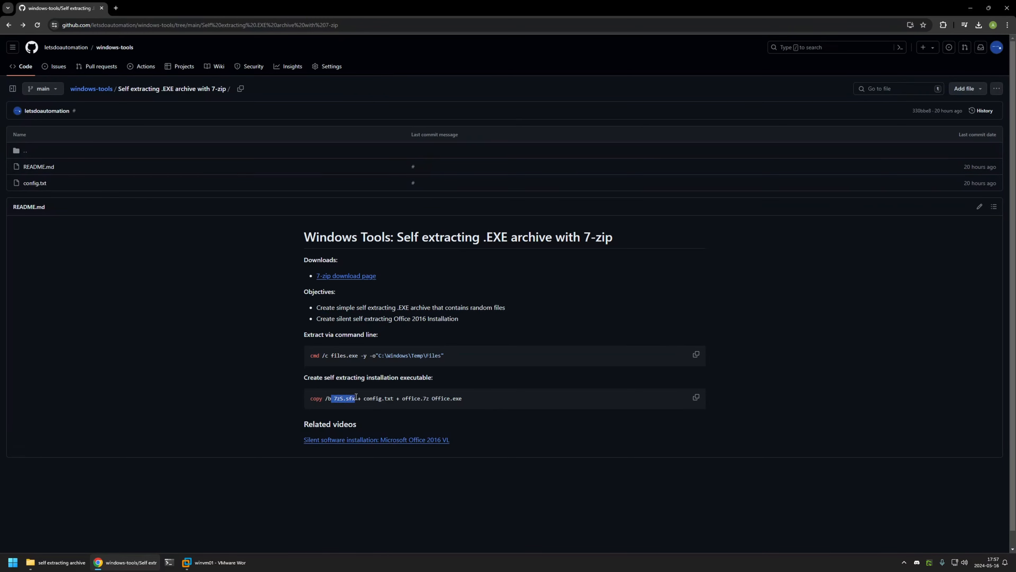
{"action": "left_click", "coordinate": [356, 397]}
{"action": "left_click_drag", "start_coordinate": [365, 398], "coordinate": [391, 397]}
{"action": "left_click_drag", "start_coordinate": [400, 398], "coordinate": [431, 397]}
{"action": "left_click_drag", "start_coordinate": [336, 398], "coordinate": [359, 394]}
{"action": "left_click", "coordinate": [351, 279]}
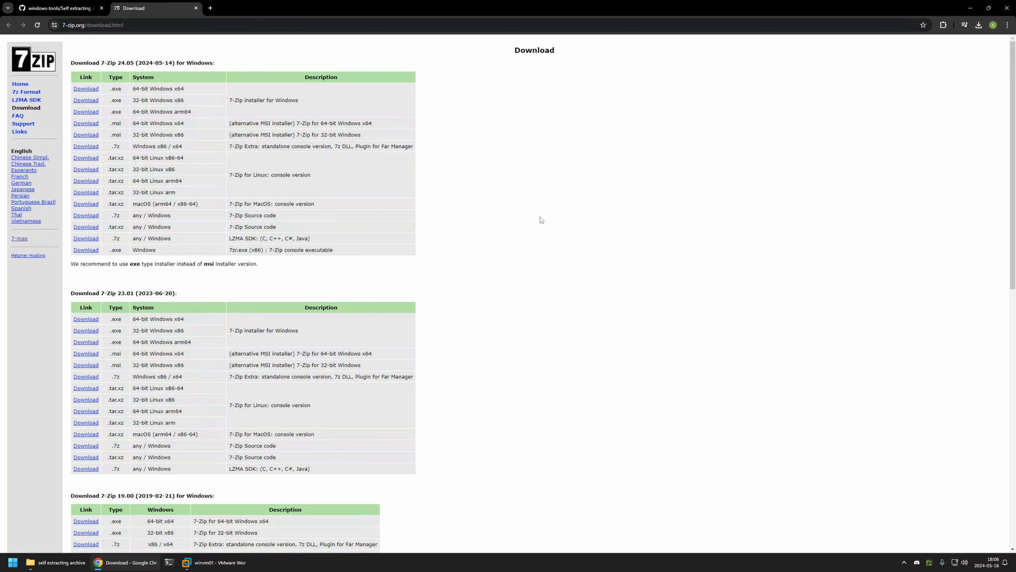
- Search the page for 'sfx' to find the 7-Zip 9.20 Extra row with SFXs for installers
{"action": "key", "text": "ctrl+f"}
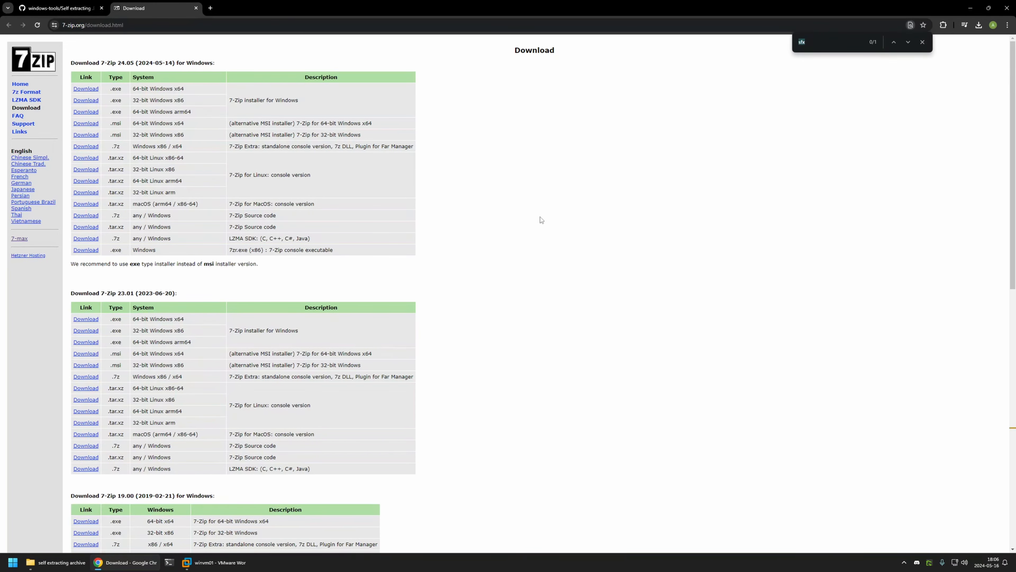
{"action": "type", "text": "sfx"}
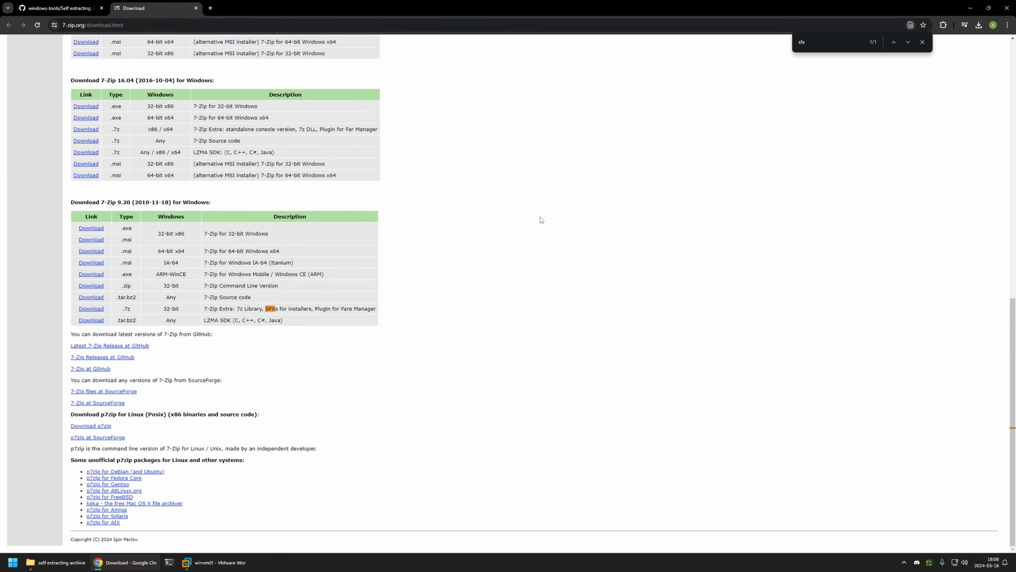
{"action": "left_click_drag", "start_coordinate": [374, 308], "coordinate": [79, 308]}
{"action": "left_click", "coordinate": [251, 307]}
{"action": "left_click_drag", "start_coordinate": [265, 308], "coordinate": [312, 307]}
- Download the 7-Zip 9.20 Extra package and open the Downloads folder
{"action": "left_click", "coordinate": [91, 309]}
{"action": "right_click", "coordinate": [30, 562]}
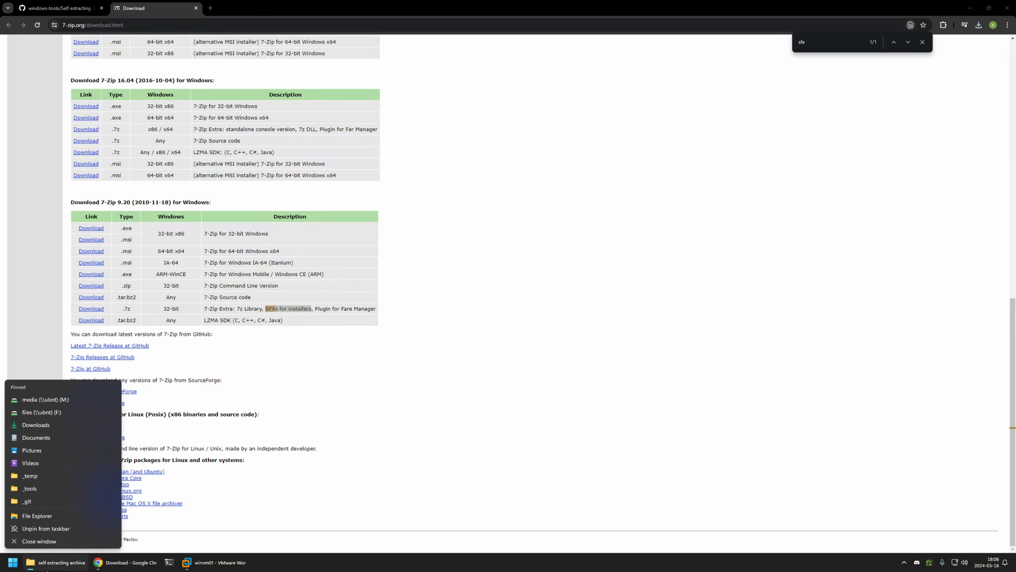
{"action": "left_click", "coordinate": [24, 425]}
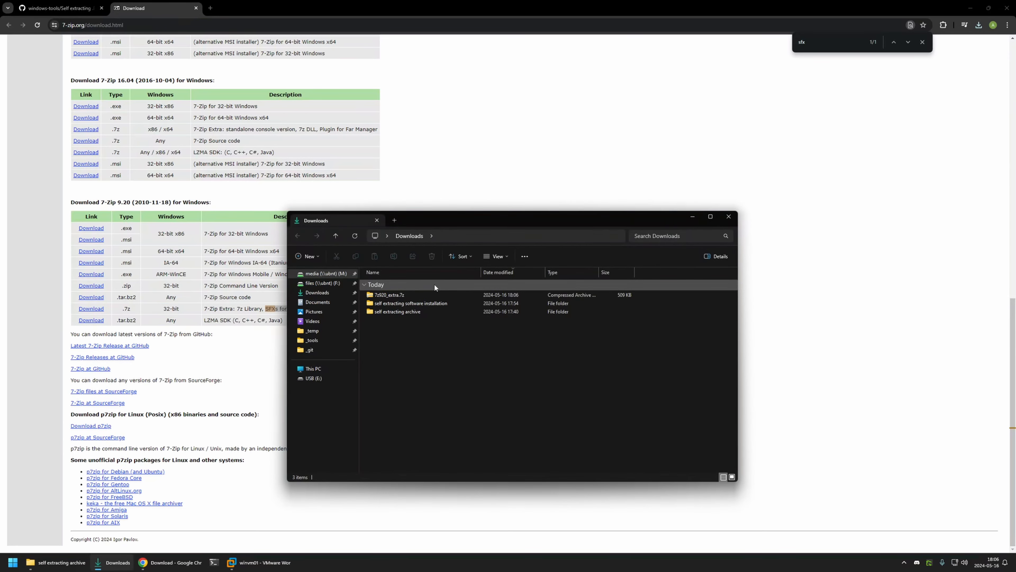
- Extract 7z920_extra.7z and copy 7zS.sfx from the extracted folder
{"action": "right_click", "coordinate": [388, 295]}
{"action": "mouse_move", "coordinate": [437, 364]}
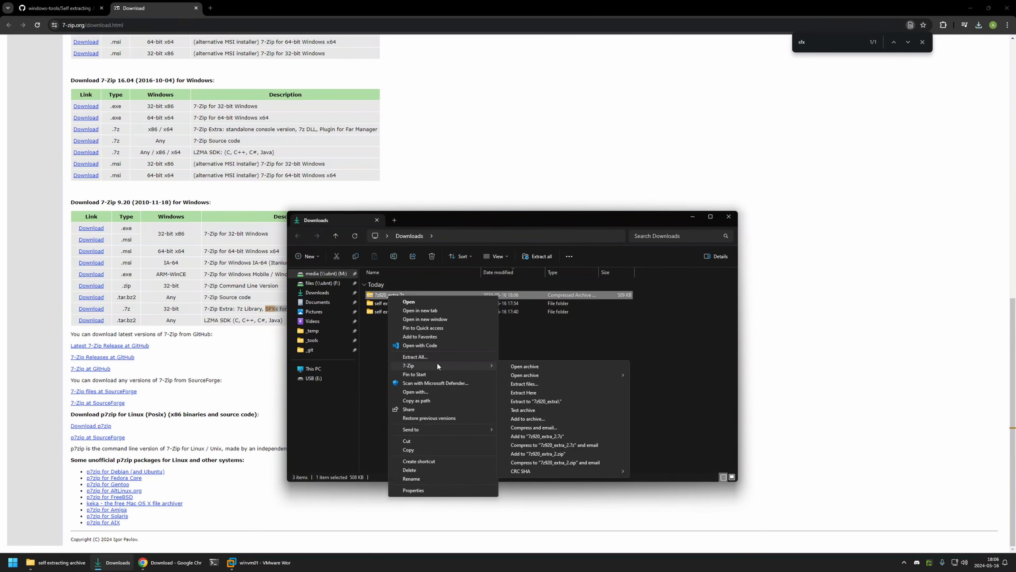
{"action": "left_click", "coordinate": [544, 400]}
{"action": "double_click", "coordinate": [403, 319]}
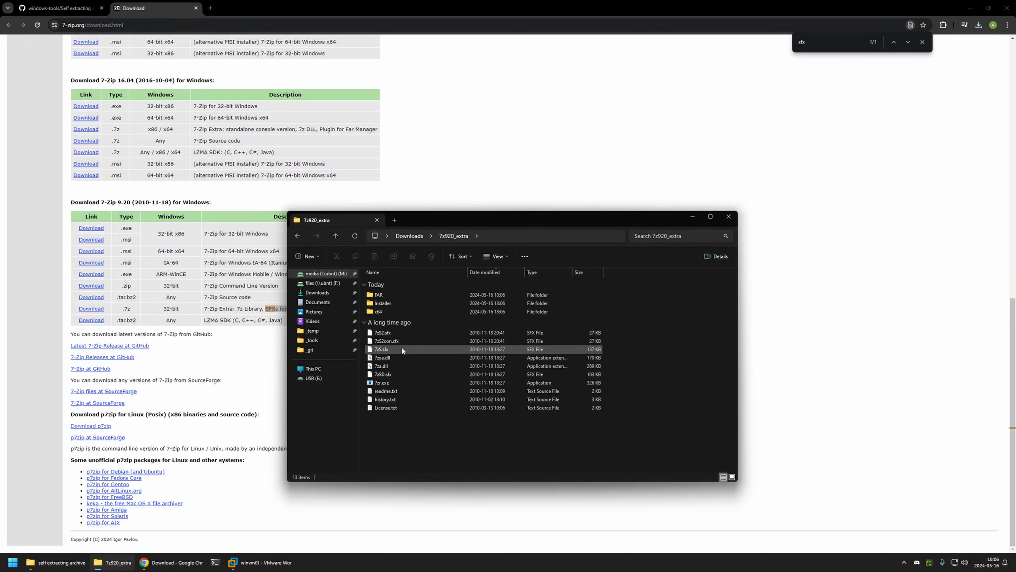
{"action": "left_click", "coordinate": [400, 348]}
{"action": "right_click", "coordinate": [387, 350]}
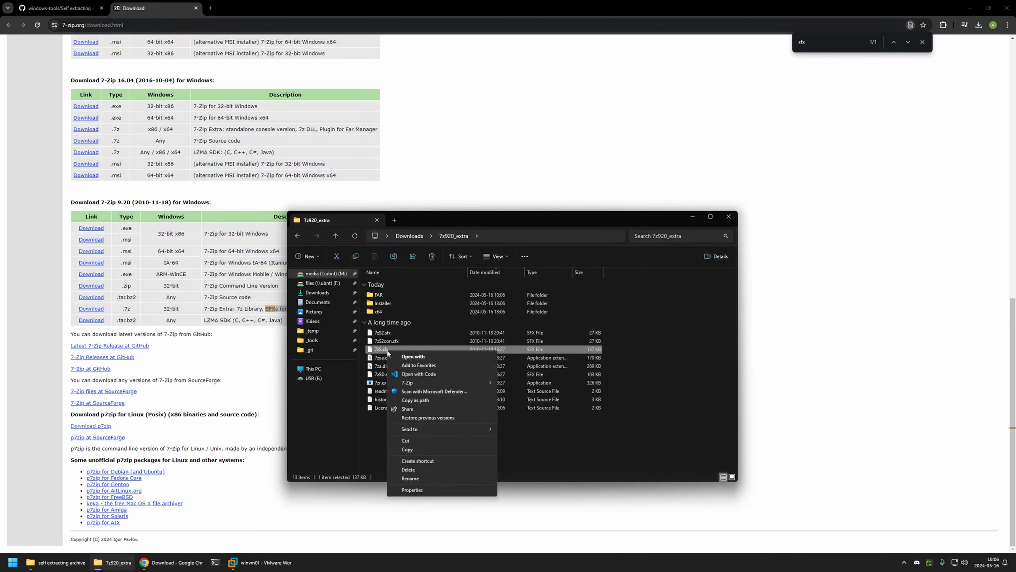
{"action": "left_click", "coordinate": [424, 448]}
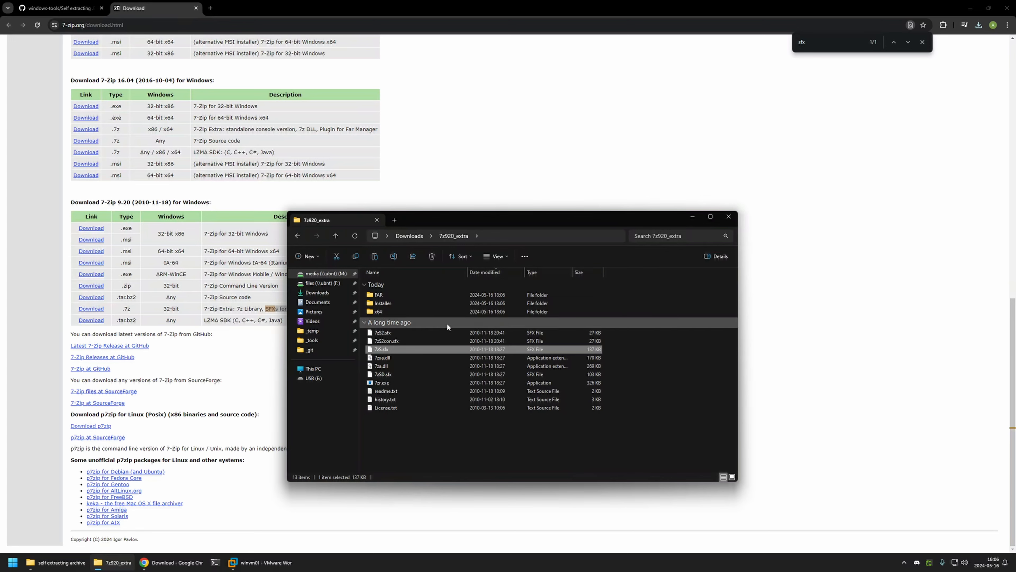
- Paste 7zS.sfx into the self extracting software installation folder
{"action": "key", "text": "alt+Left"}
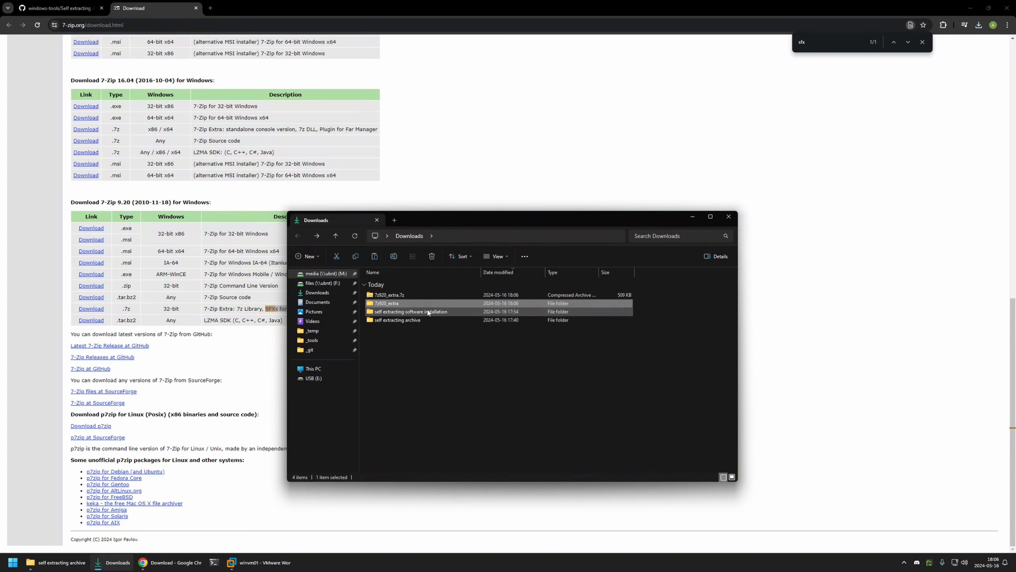
{"action": "double_click", "coordinate": [427, 311]}
{"action": "double_click", "coordinate": [389, 295]}
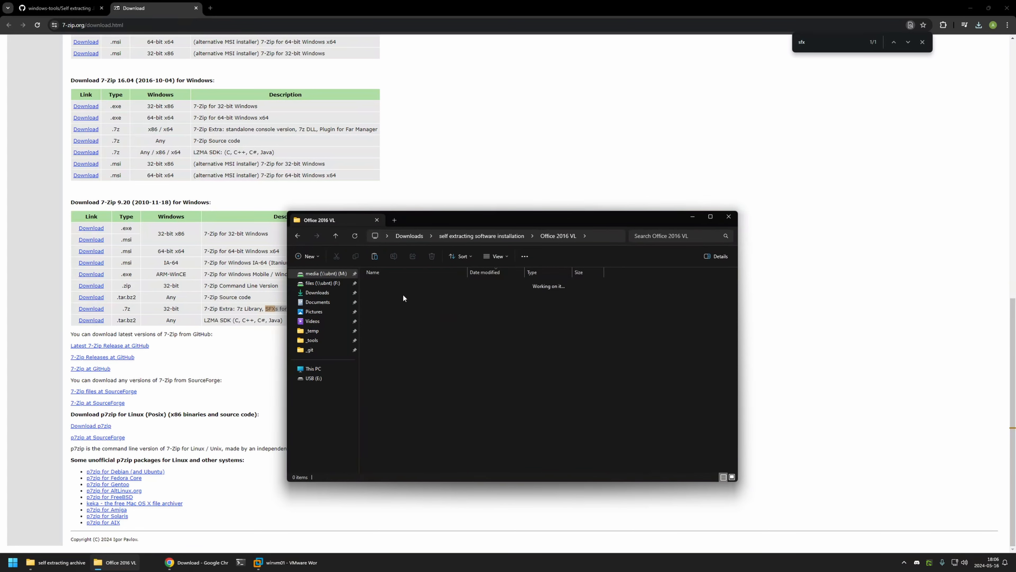
{"action": "key", "text": "alt+Left"}
{"action": "right_click", "coordinate": [418, 310]}
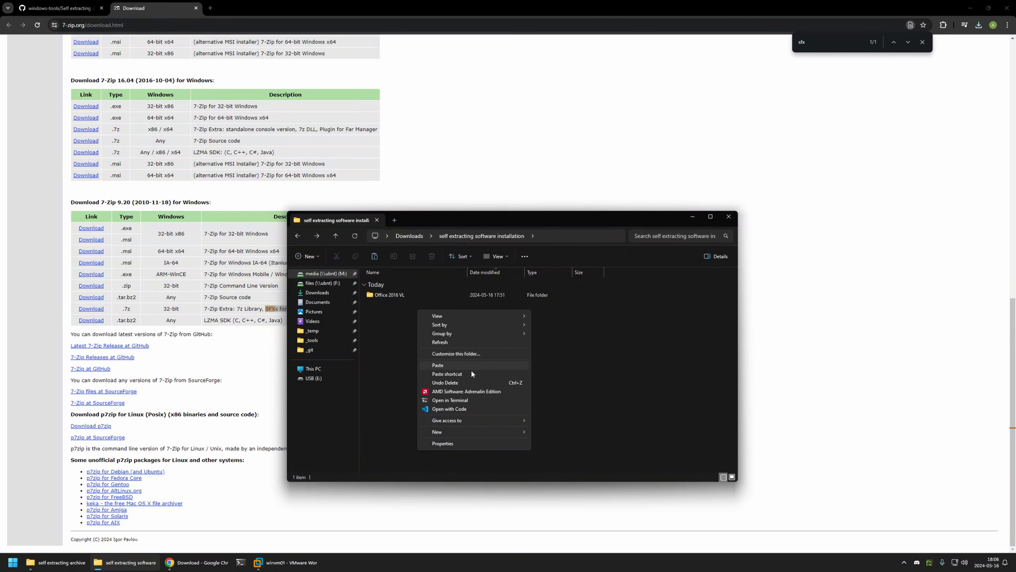
{"action": "left_click", "coordinate": [438, 364]}
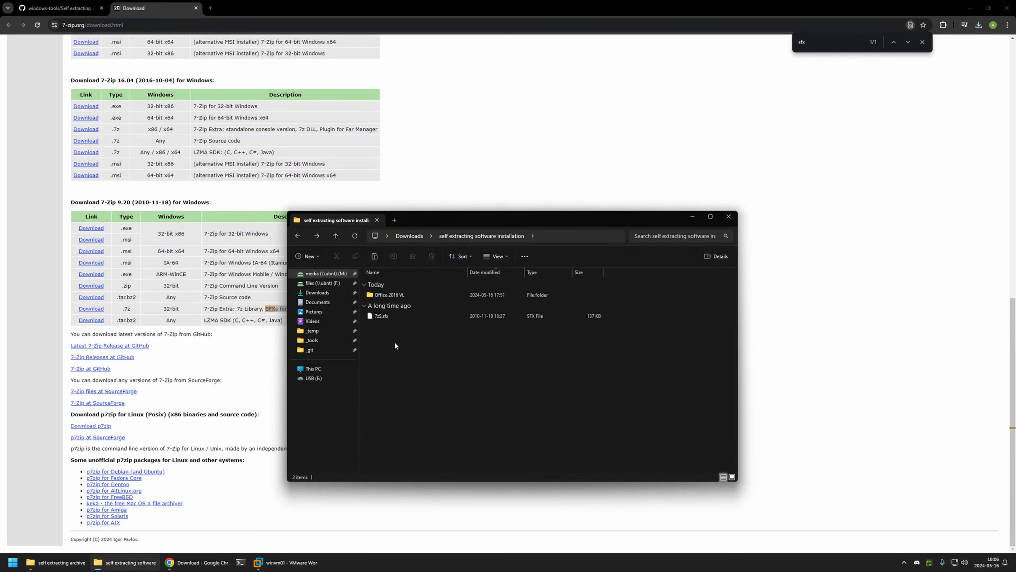
- Open config.txt from the windows-tools repository in a new tab
{"action": "left_click", "coordinate": [60, 8]}
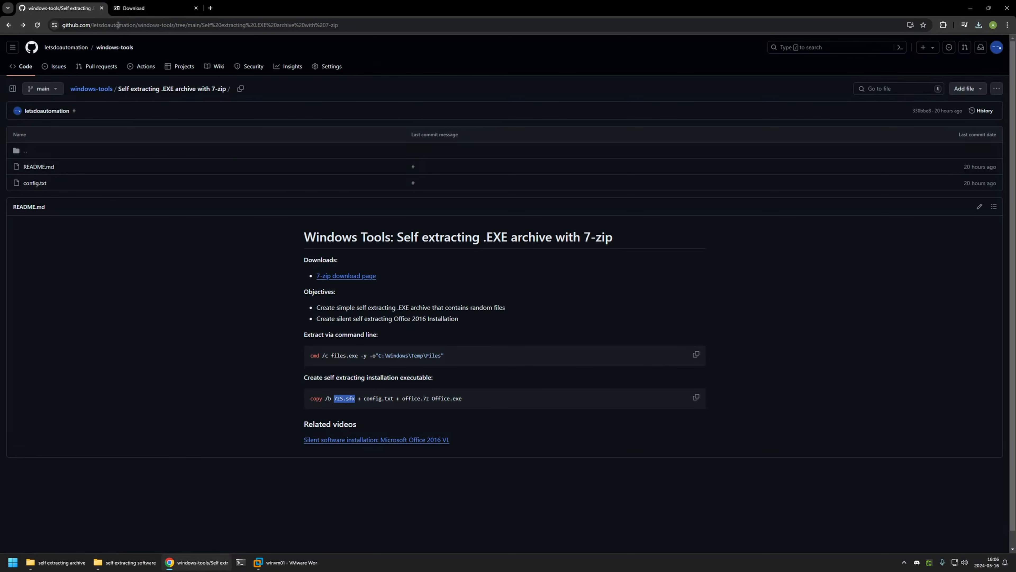
{"action": "left_click_drag", "start_coordinate": [364, 399], "coordinate": [395, 397]}
{"action": "middle_click", "coordinate": [43, 185]}
{"action": "left_click", "coordinate": [247, 8]}
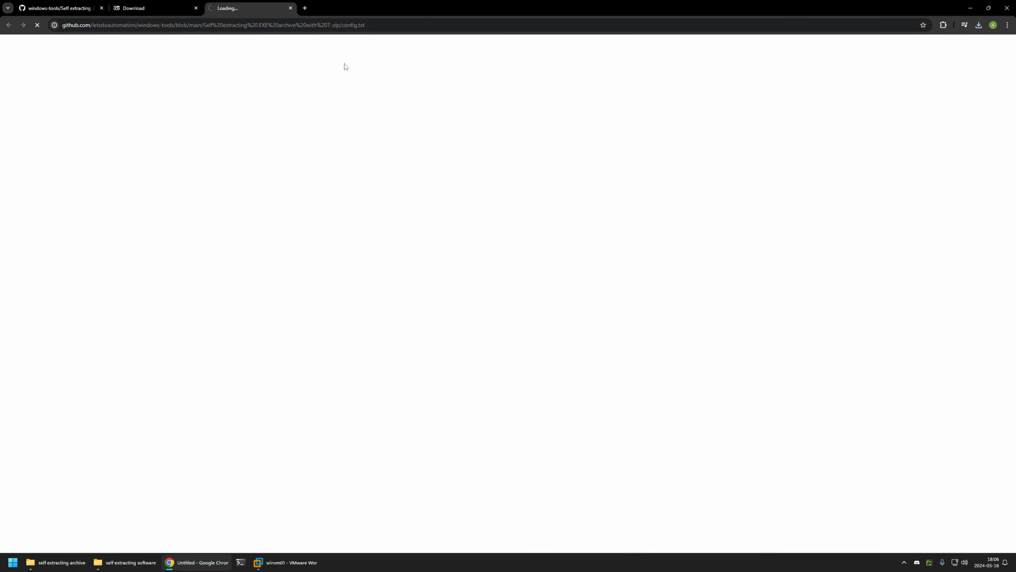
- Go over config.txt's three lines, including RunProgram "setup.exe /adminfile configuration.MSP"
{"action": "left_click_drag", "start_coordinate": [83, 167], "coordinate": [178, 159]}
{"action": "left_click", "coordinate": [83, 159]}
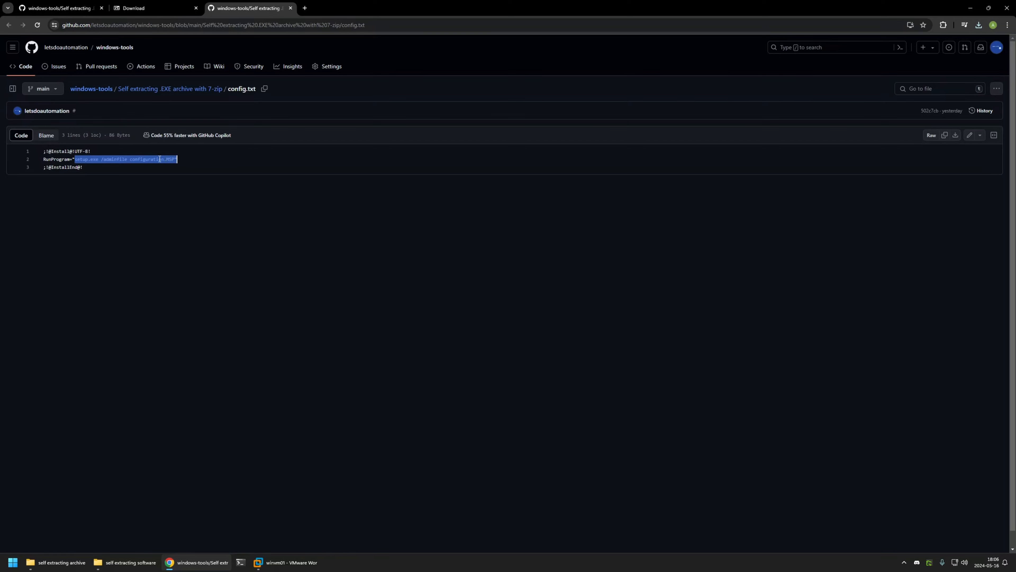
{"action": "left_click", "coordinate": [130, 159]}
{"action": "left_click_drag", "start_coordinate": [74, 159], "coordinate": [172, 160]}
{"action": "left_click", "coordinate": [100, 161]}
{"action": "left_click", "coordinate": [130, 160]}
{"action": "left_click", "coordinate": [181, 159]}
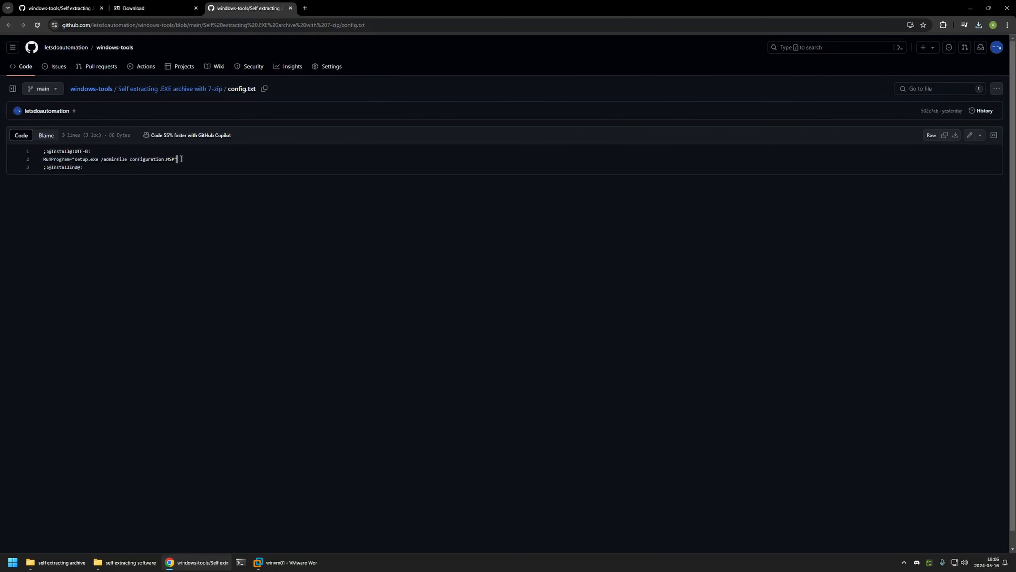
- Note the Office 2016 VL video link in the README, then download the raw config.txt
{"action": "key", "text": "ctrl+1"}
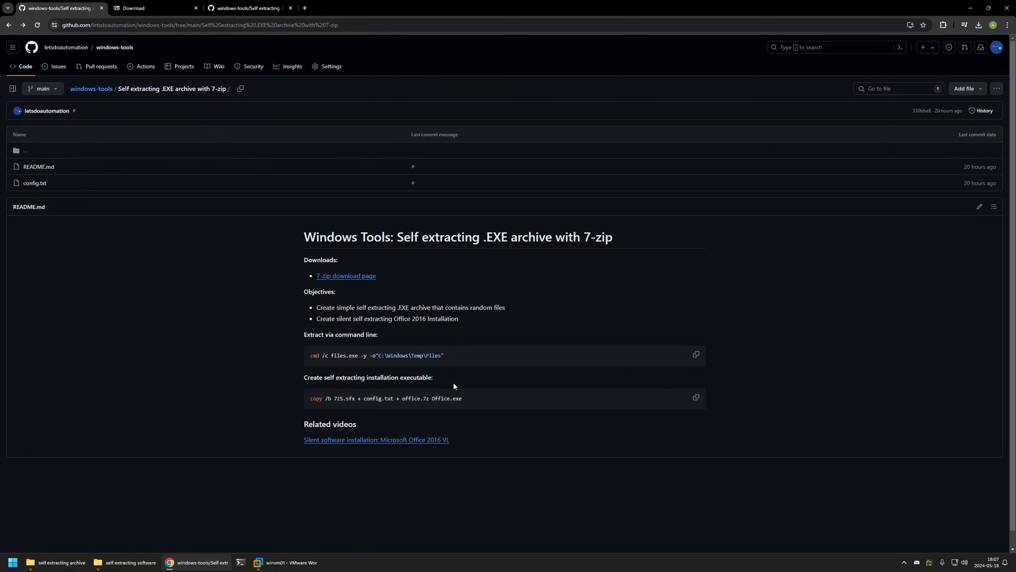
{"action": "left_click_drag", "start_coordinate": [455, 441], "coordinate": [283, 433]}
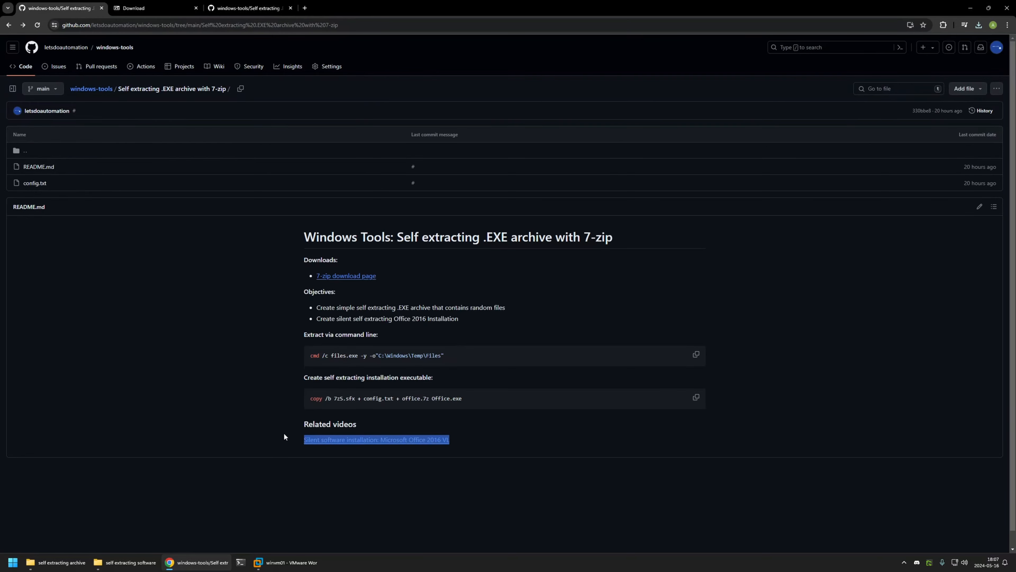
{"action": "left_click", "coordinate": [244, 9]}
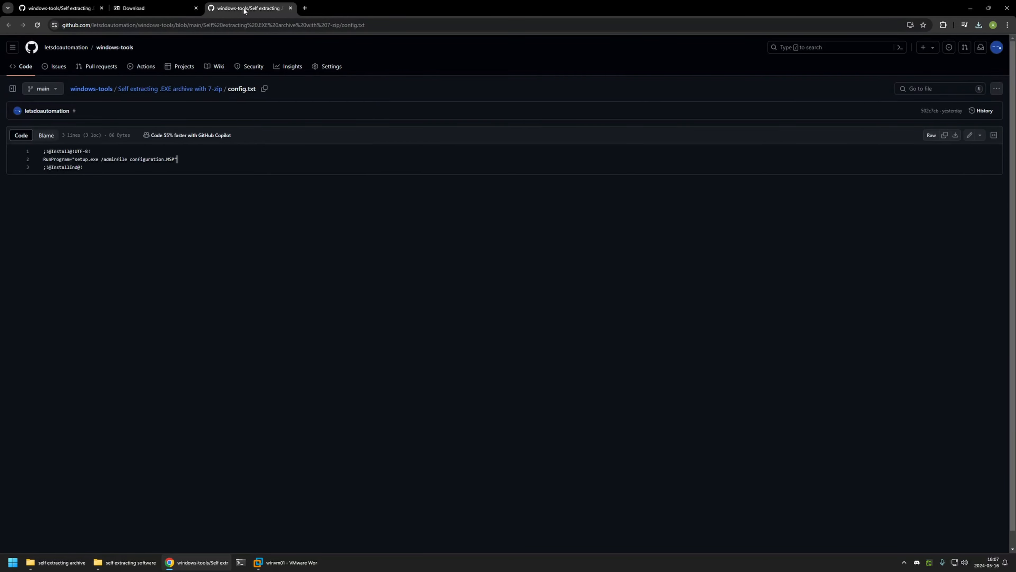
{"action": "left_click", "coordinate": [955, 136]}
- Copy config.txt from Downloads into the self extracting software installation folder
{"action": "left_click", "coordinate": [125, 562]}
{"action": "key", "text": "alt+Up"}
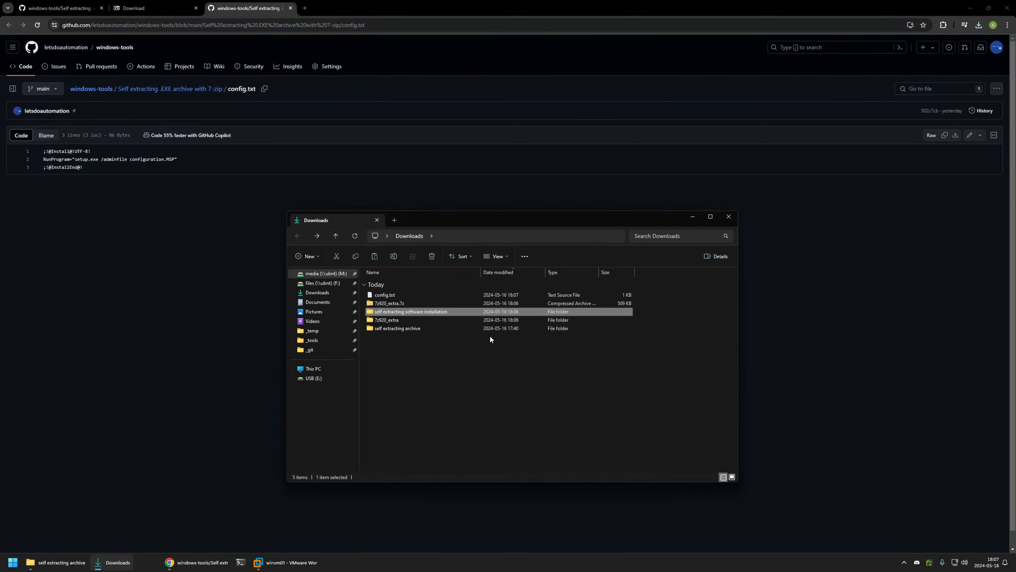
{"action": "right_click", "coordinate": [389, 296]}
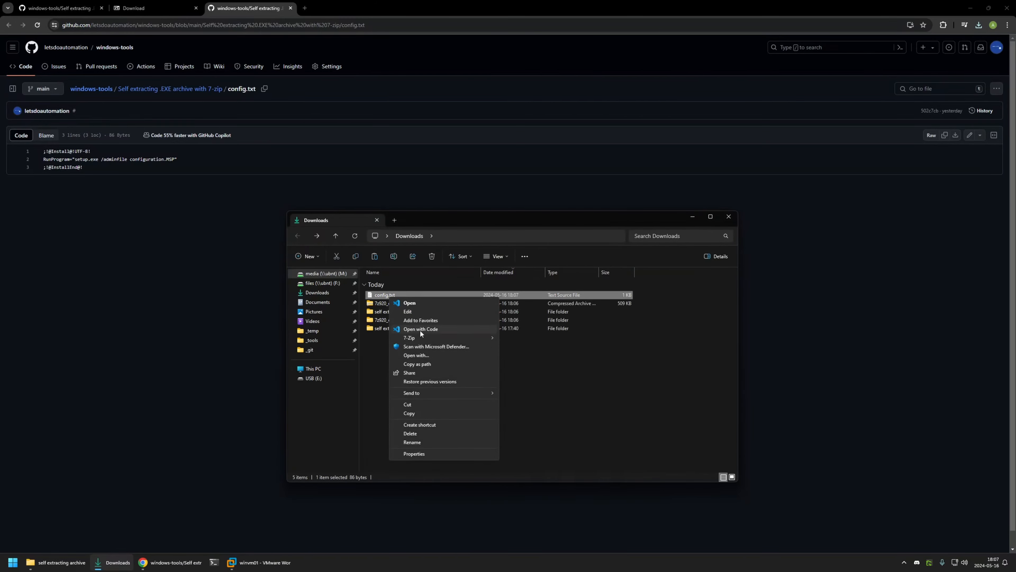
{"action": "left_click", "coordinate": [428, 415]}
{"action": "key", "text": "alt+Right"}
{"action": "right_click", "coordinate": [403, 343]}
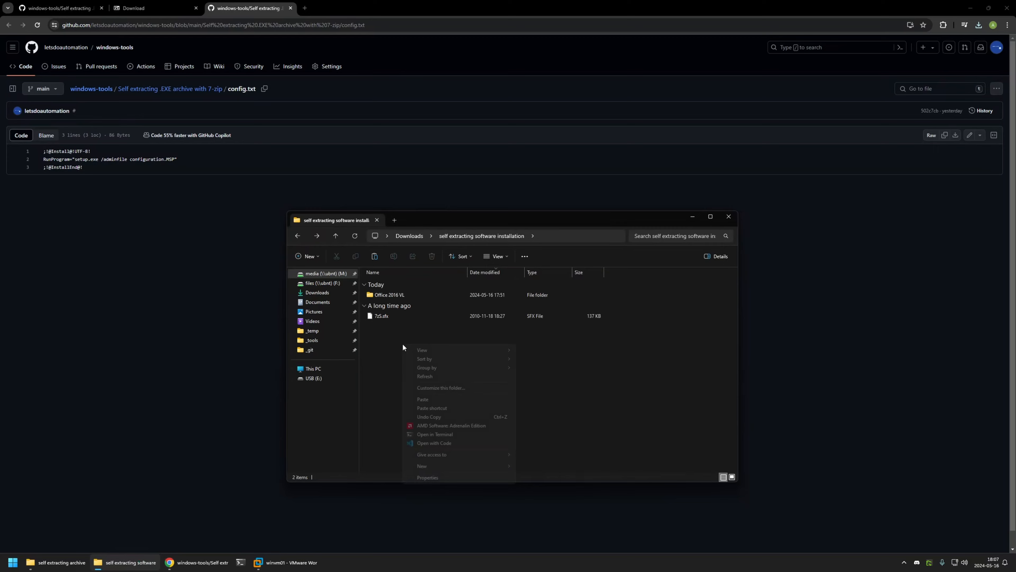
{"action": "left_click", "coordinate": [434, 399]}
- Highlight office.7z in the README's copy command
{"action": "left_click", "coordinate": [863, 360]}
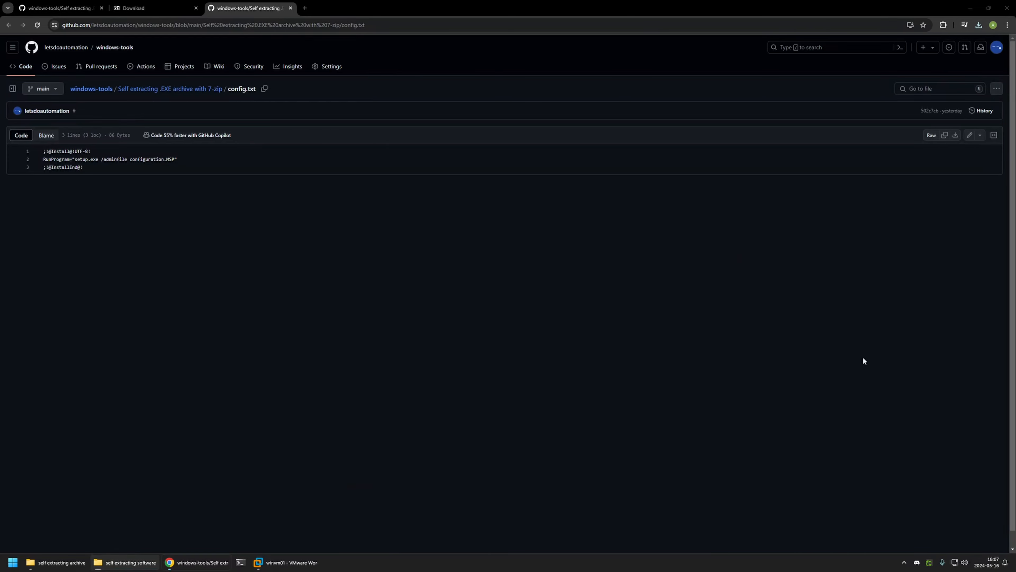
{"action": "left_click", "coordinate": [95, 3]}
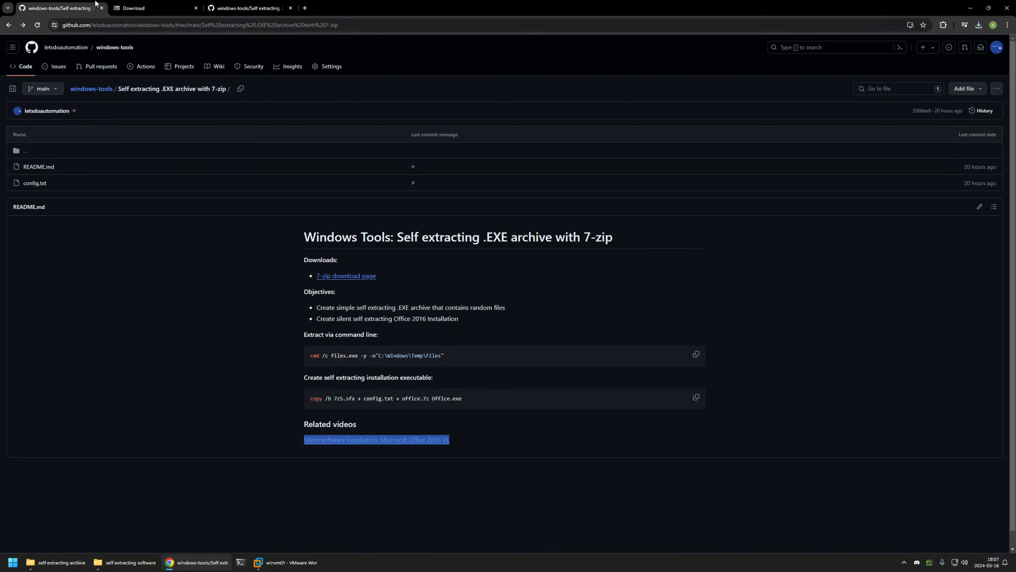
{"action": "left_click", "coordinate": [473, 417]}
{"action": "left_click_drag", "start_coordinate": [399, 400], "coordinate": [432, 400]}
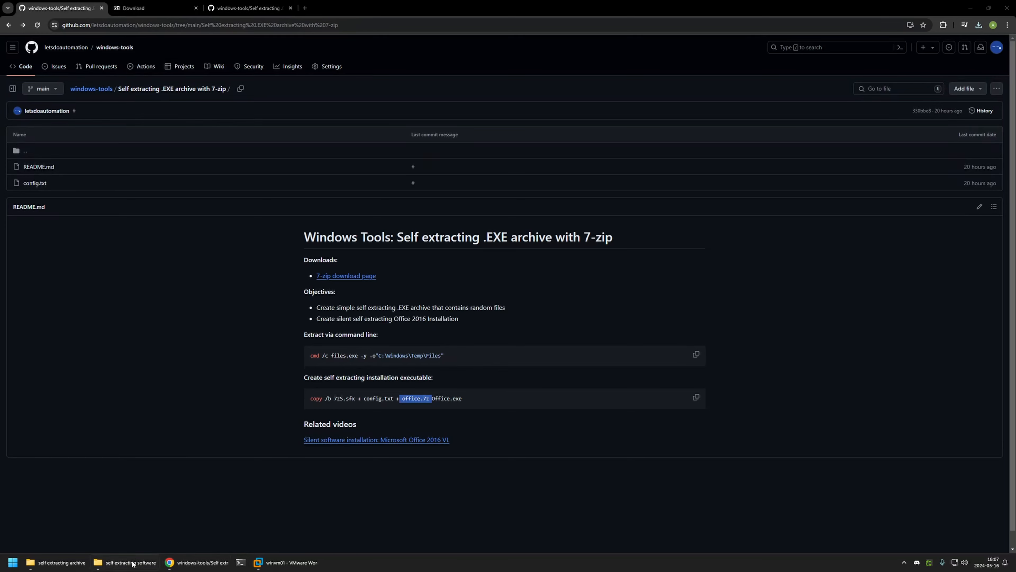
- Select all 23 items in Office 2016 VL and add them to 'Office 2016 VL.7z' with 7-Zip
{"action": "left_click", "coordinate": [100, 562]}
{"action": "left_click", "coordinate": [403, 303]}
{"action": "double_click", "coordinate": [403, 303]}
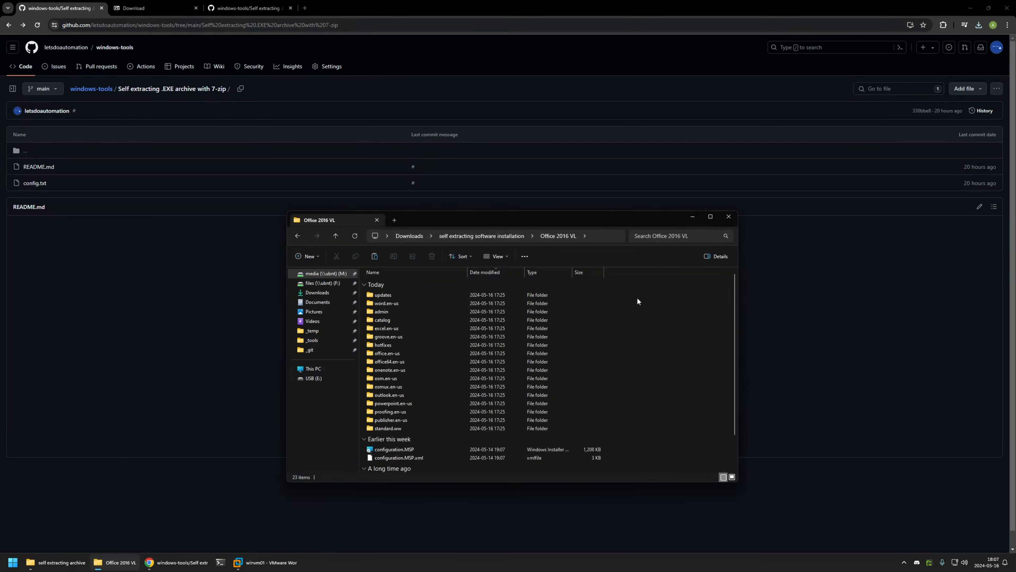
{"action": "key", "text": "ctrl+a"}
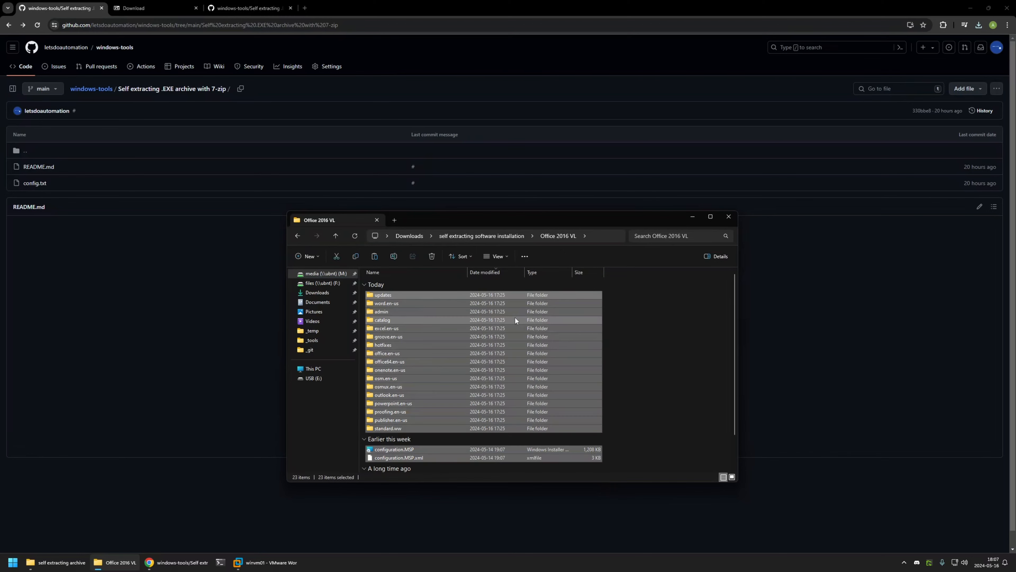
{"action": "right_click", "coordinate": [403, 326]}
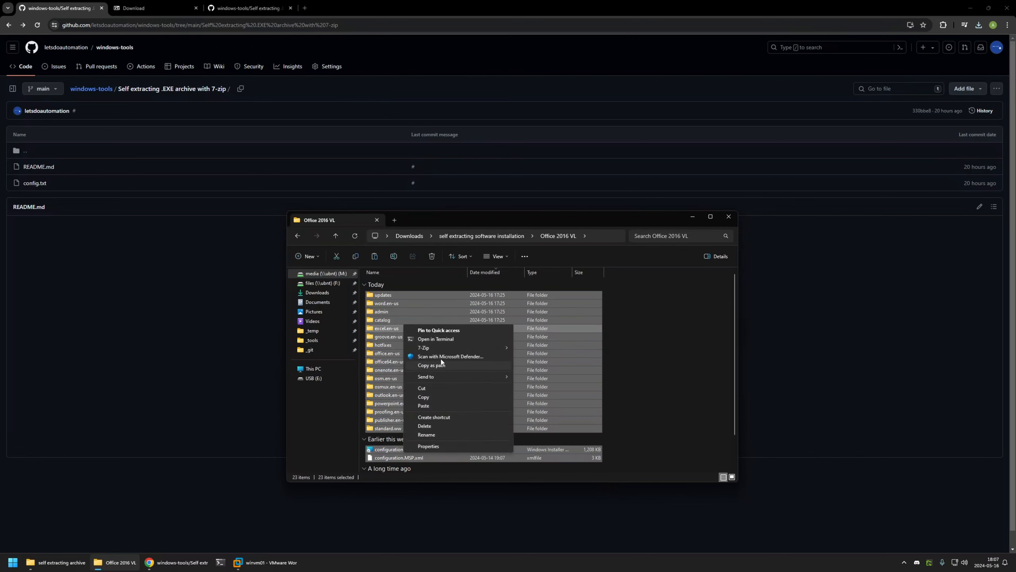
{"action": "mouse_move", "coordinate": [438, 347]}
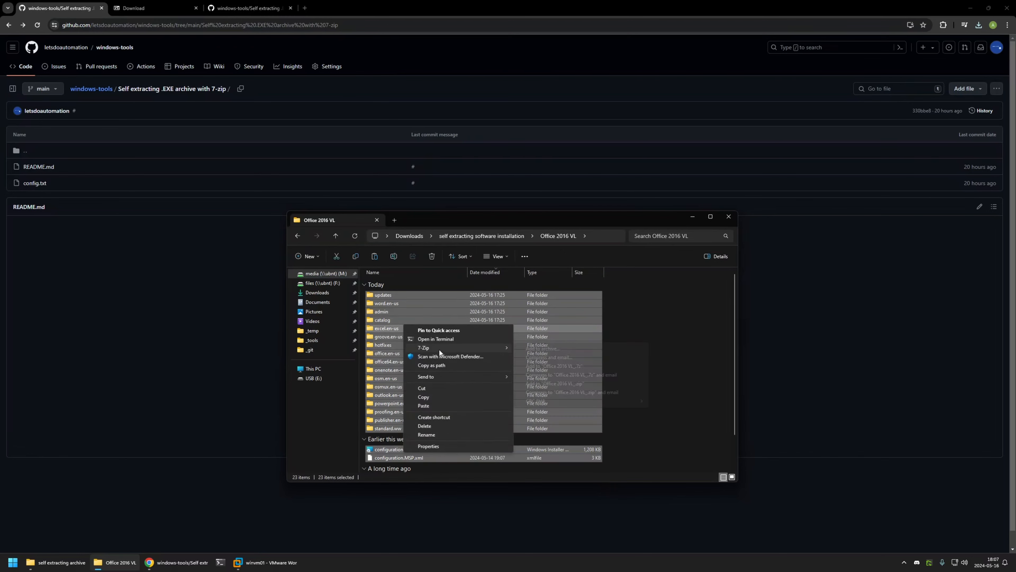
{"action": "left_click", "coordinate": [582, 366]}
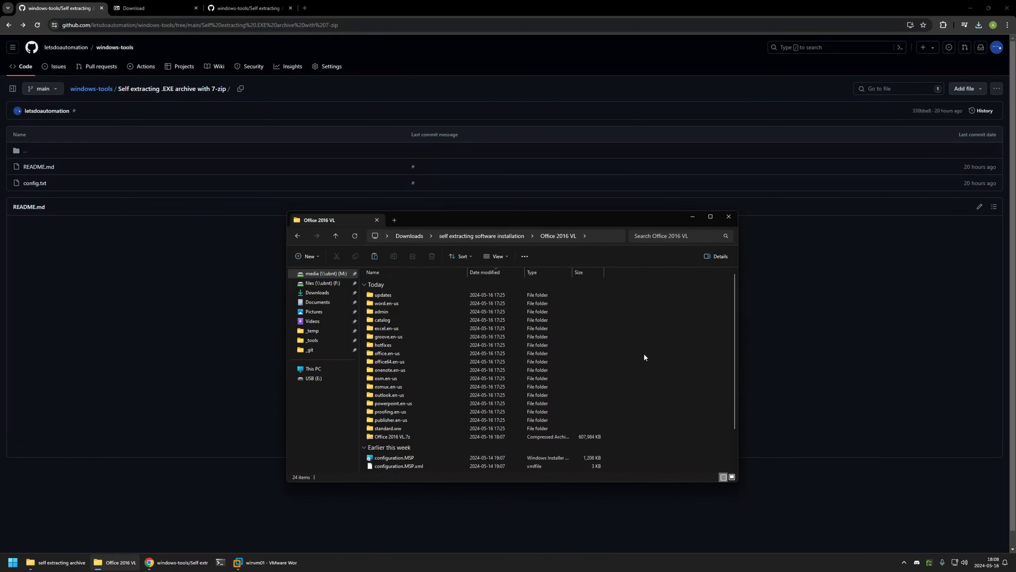
- Move Office 2016 VL.7z up into the self extracting software installation folder
{"action": "right_click", "coordinate": [396, 438]}
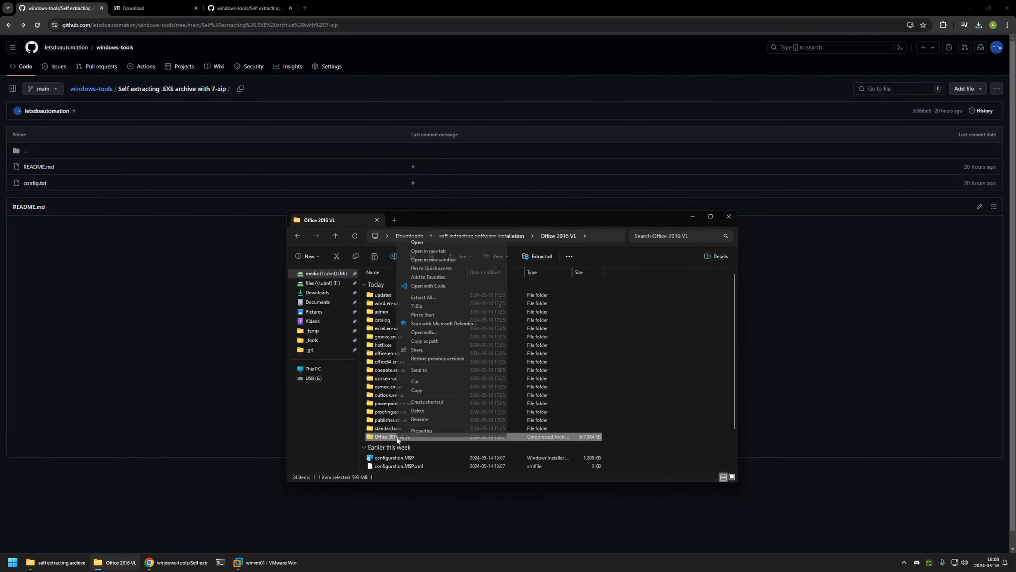
{"action": "left_click", "coordinate": [418, 381]}
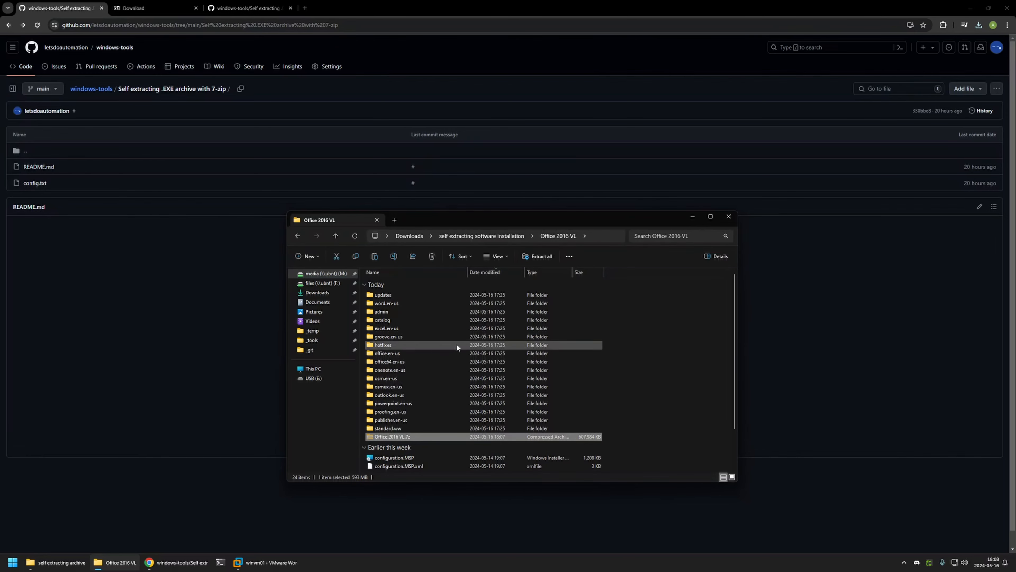
{"action": "key", "text": "alt+Up"}
{"action": "right_click", "coordinate": [404, 345]}
{"action": "left_click", "coordinate": [421, 396]}
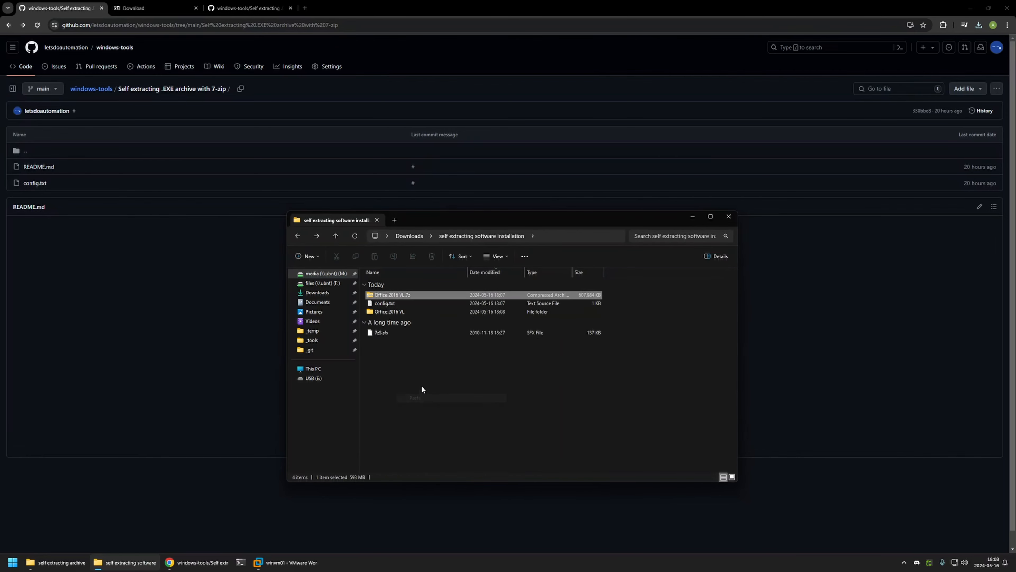
- Delete the Office 2016 VL folder and rename the archive to office.7z
{"action": "left_click", "coordinate": [387, 312]}
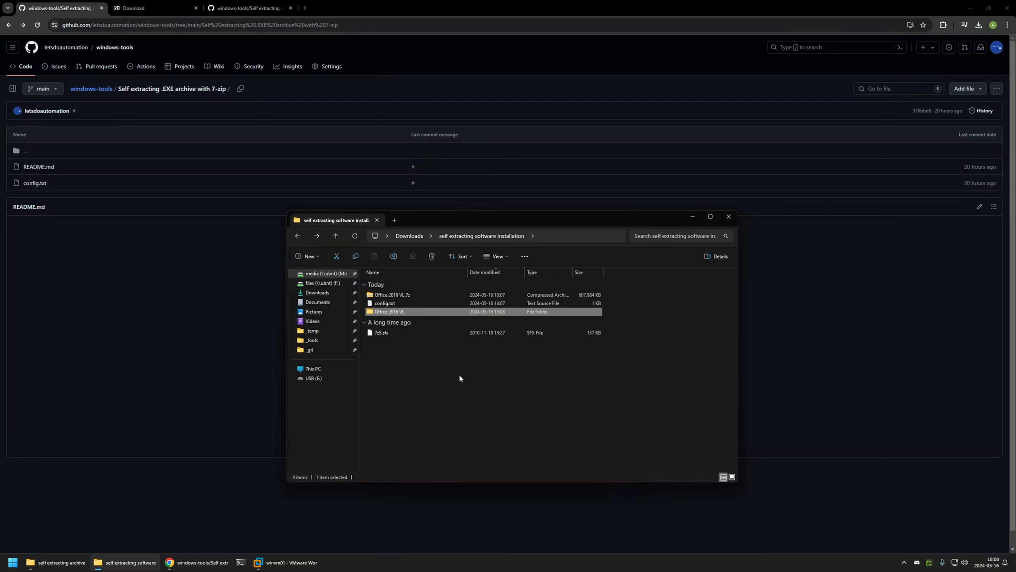
{"action": "key", "text": "Delete"}
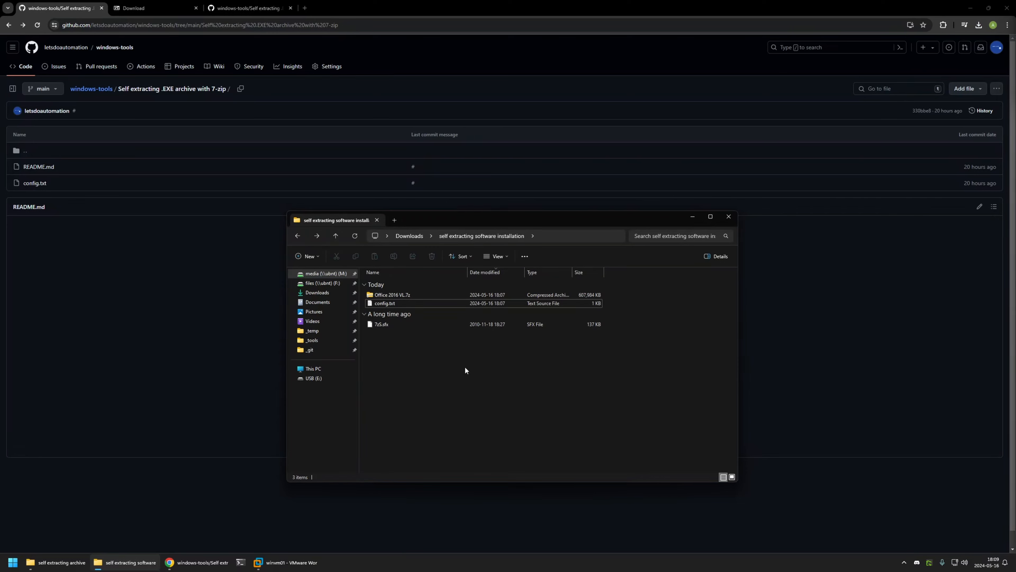
{"action": "right_click", "coordinate": [405, 295]}
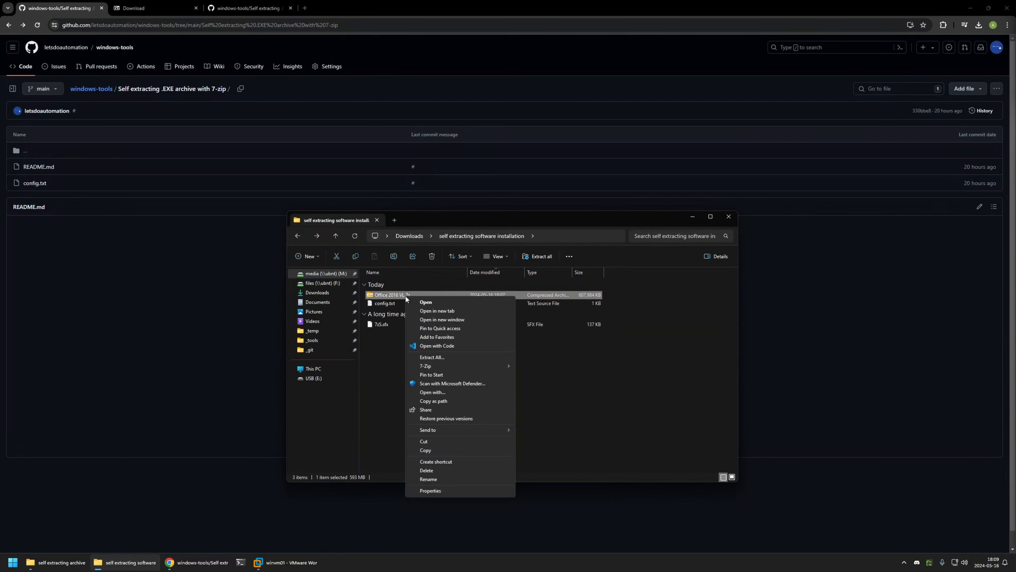
{"action": "left_click", "coordinate": [438, 477]}
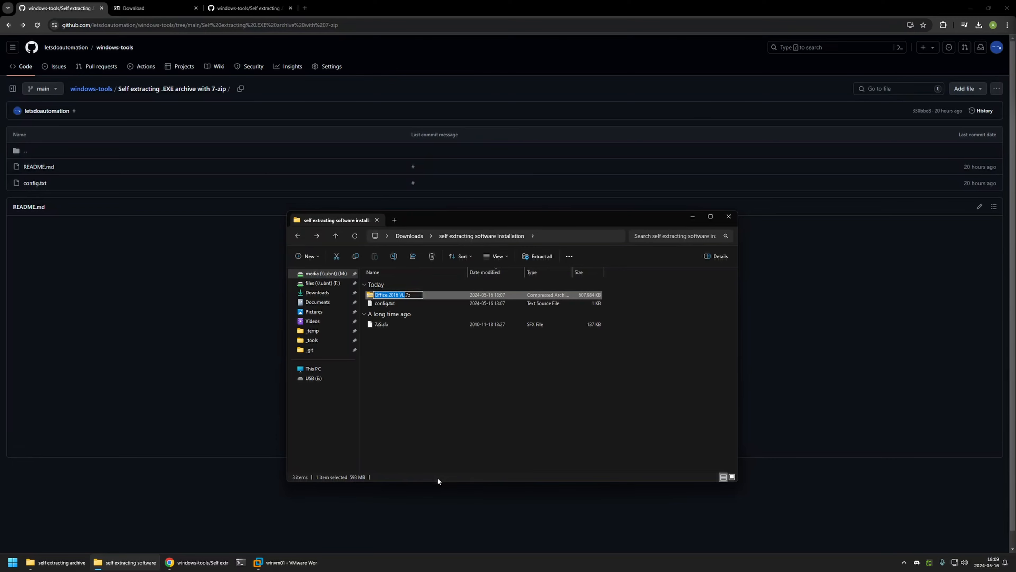
{"action": "type", "text": "office"}
{"action": "key", "text": "Return"}
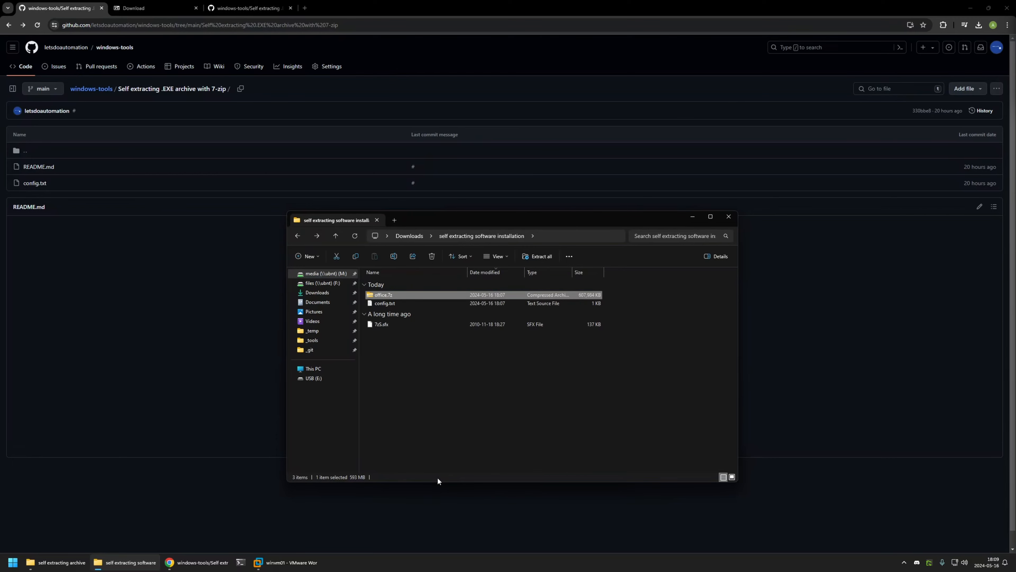
{"action": "left_click", "coordinate": [464, 386]}
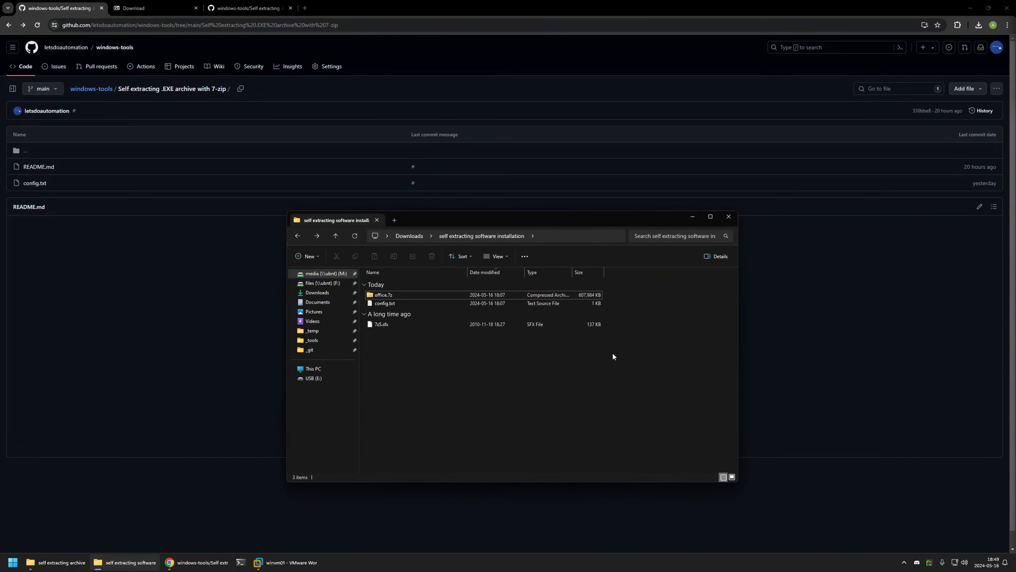
- Copy the README's copy /b command to the clipboard
{"action": "left_click", "coordinate": [806, 355]}
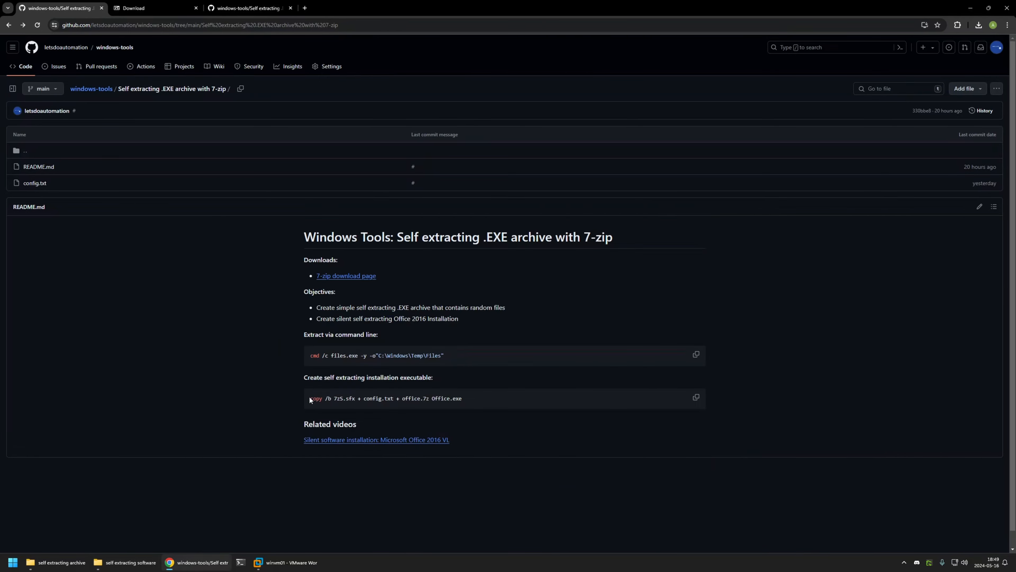
{"action": "left_click_drag", "start_coordinate": [309, 395], "coordinate": [466, 400]}
{"action": "left_click", "coordinate": [337, 401]}
{"action": "left_click_drag", "start_coordinate": [334, 401], "coordinate": [462, 400]}
{"action": "left_click", "coordinate": [470, 402]}
{"action": "left_click", "coordinate": [696, 398]}
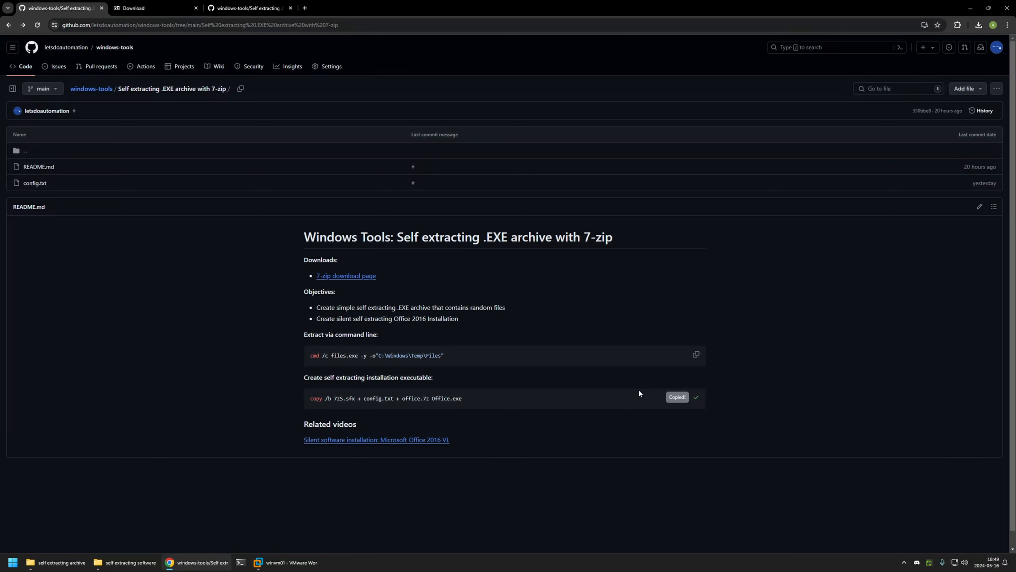
- Open a new Command Prompt and cd to the installation folder under D:\Downloads
{"action": "right_click", "coordinate": [241, 562]}
{"action": "left_click", "coordinate": [228, 513]}
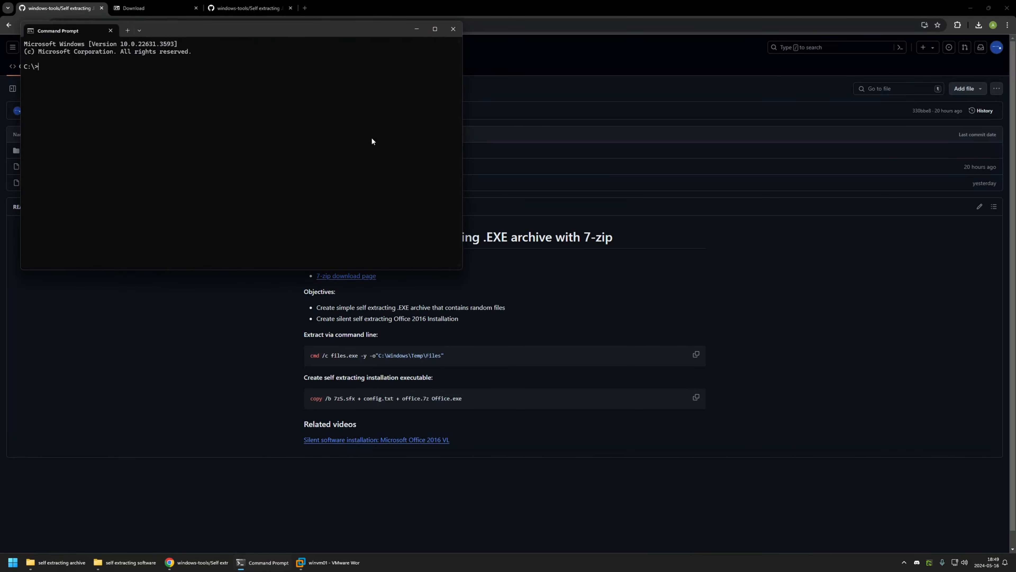
{"action": "left_click_drag", "start_coordinate": [201, 37], "coordinate": [543, 188]}
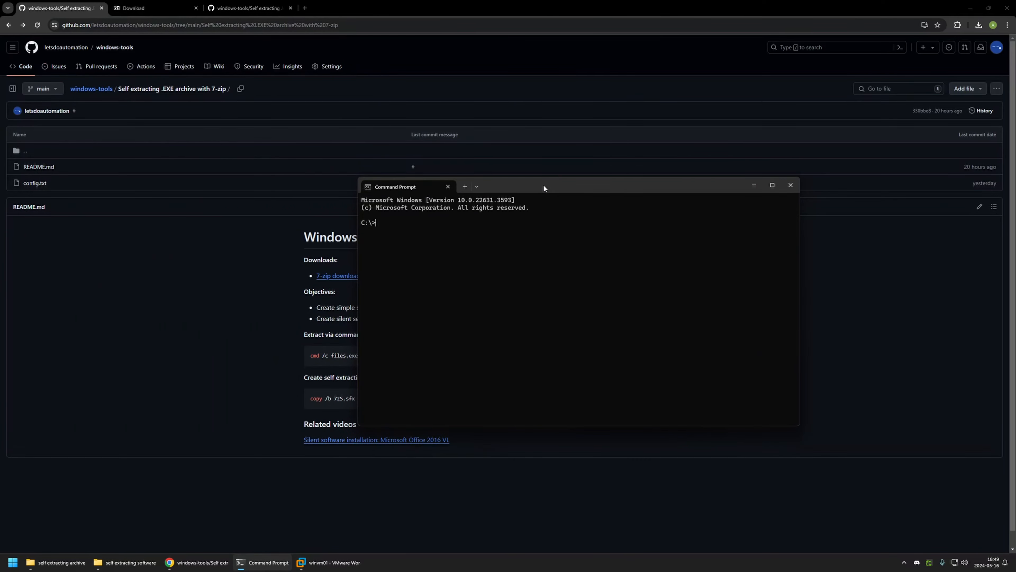
{"action": "type", "text": "cd \"D:\\Downloads\\"}
{"action": "key", "text": "Tab"}
{"action": "key", "text": "Tab"}
{"action": "key", "text": "Tab"}
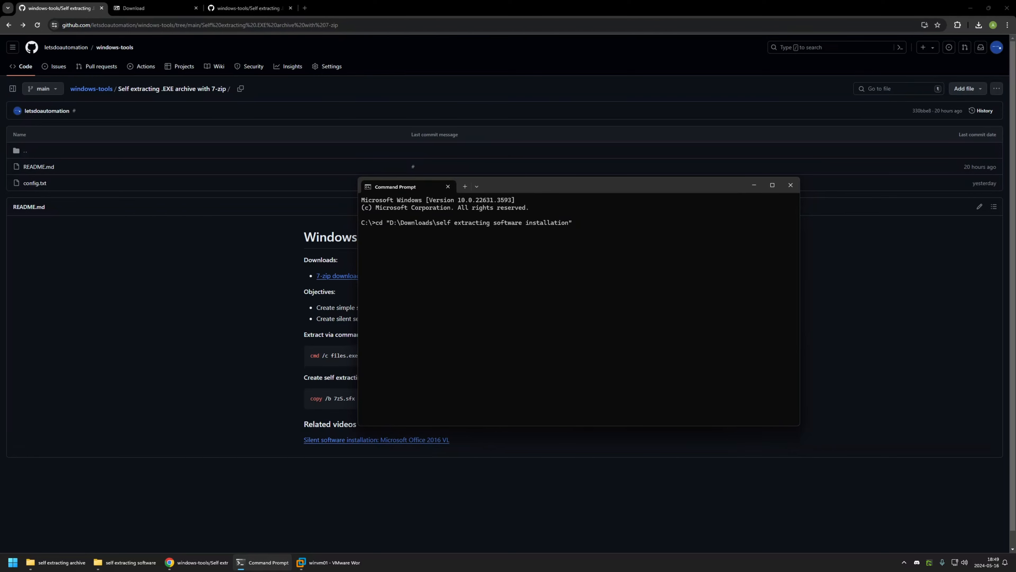
{"action": "key", "text": "Return"}
- Switch to D:, list files, and run copy /b 7zS.sfx + config.txt + office.7z Office.exe
{"action": "type", "text": "D:"}
{"action": "key", "text": "Return"}
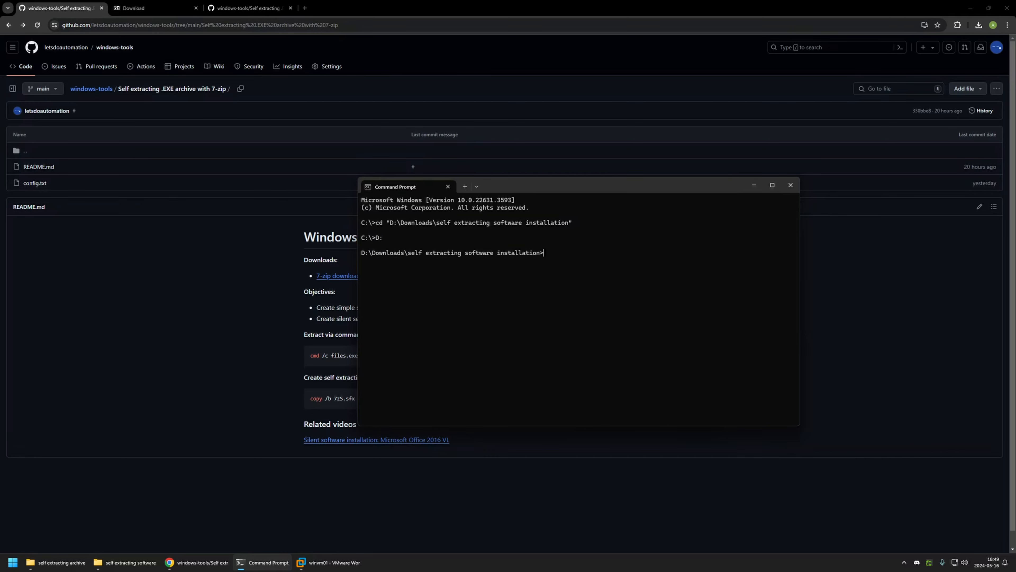
{"action": "type", "text": "dir"}
{"action": "key", "text": "Return"}
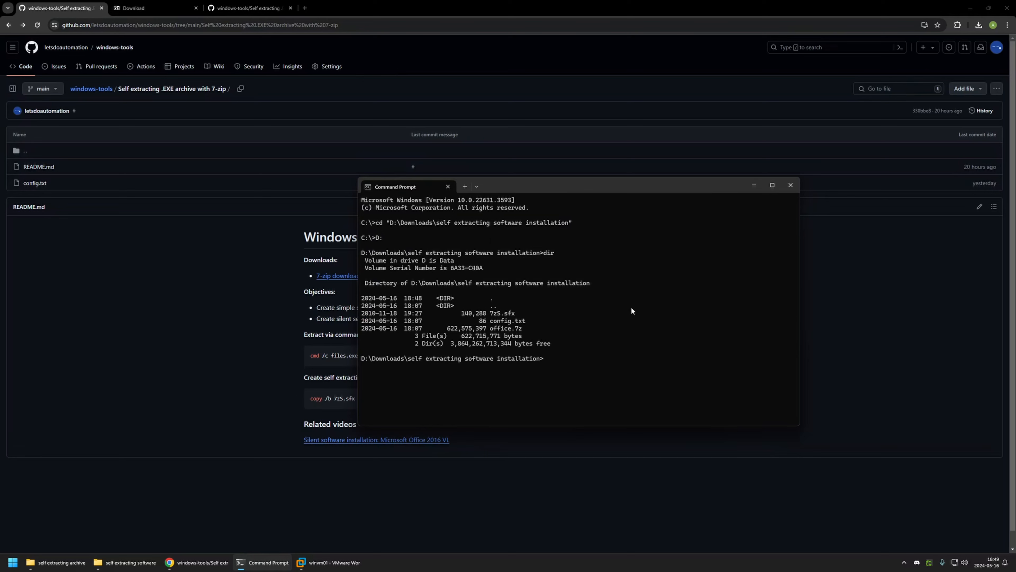
{"action": "key", "text": "ctrl+v"}
{"action": "key", "text": "Return"}
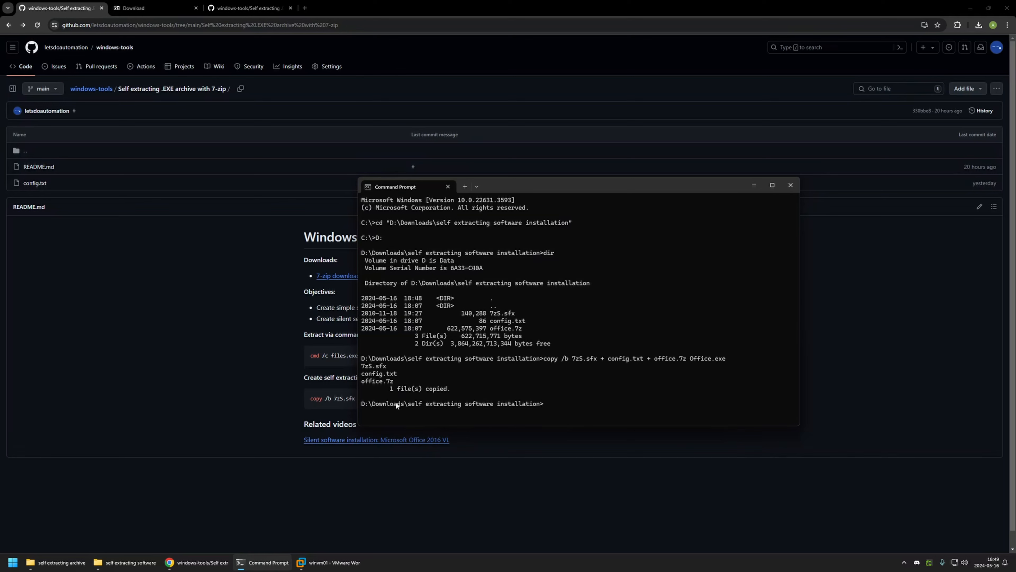
{"action": "key", "text": "alt+Tab"}
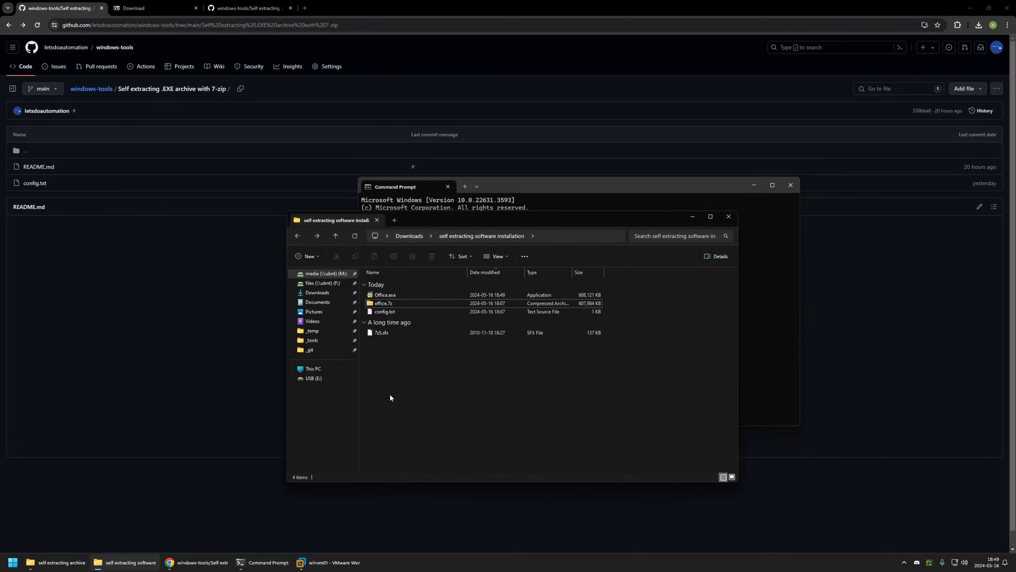
- Copy the new Office.exe from the installation folder
{"action": "left_click", "coordinate": [394, 295]}
{"action": "left_click", "coordinate": [399, 360]}
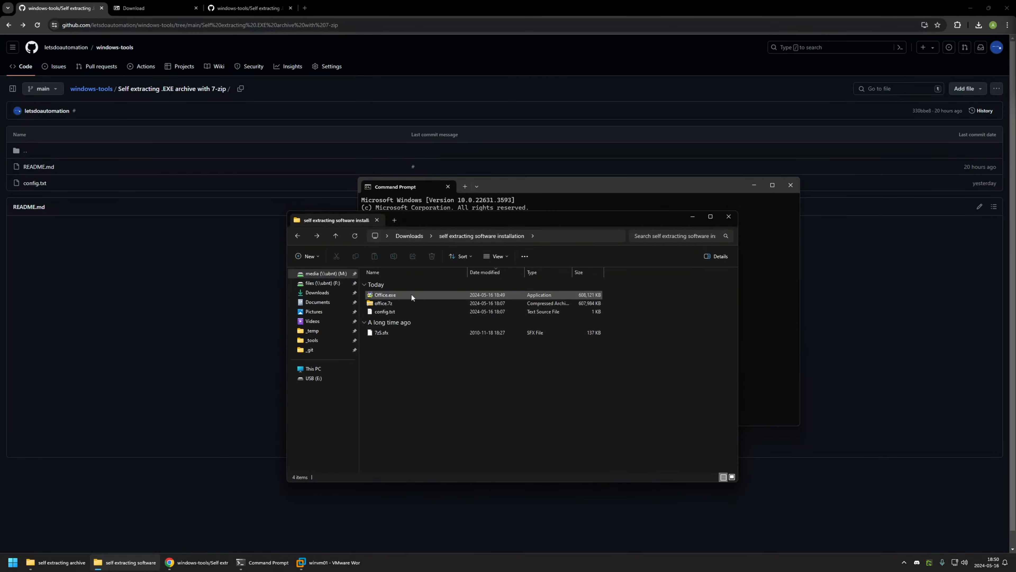
{"action": "right_click", "coordinate": [377, 296]}
{"action": "left_click", "coordinate": [414, 427]}
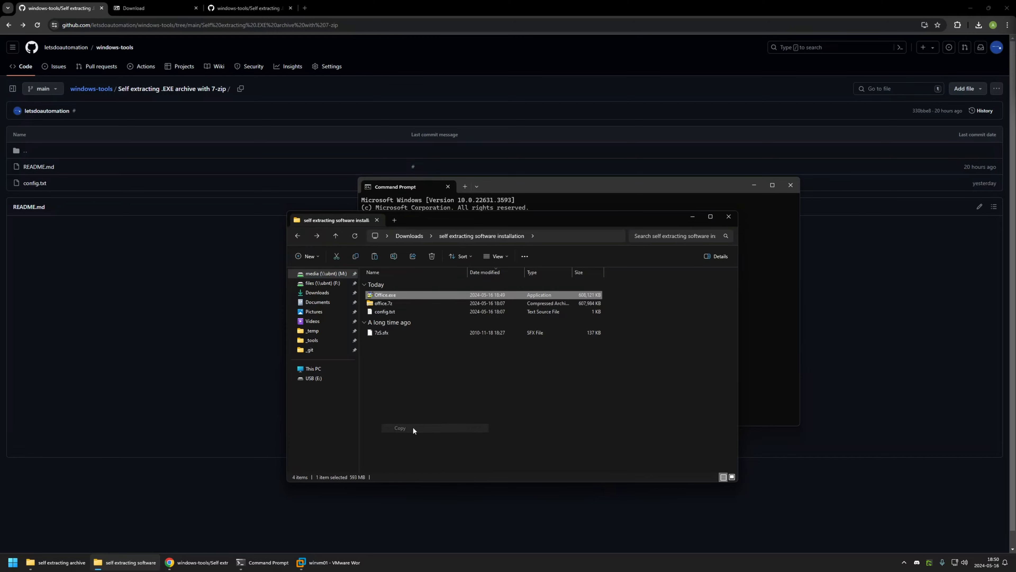
- Paste Office.exe onto the VM desktop and start typing cmd /c in its Command Prompt
{"action": "left_click", "coordinate": [329, 562]}
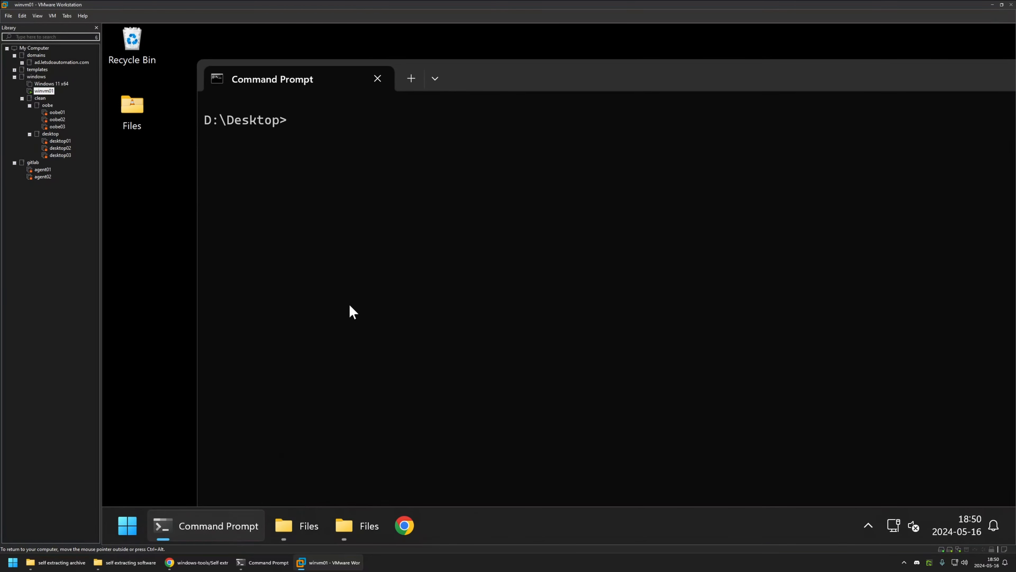
{"action": "right_click", "coordinate": [159, 212]}
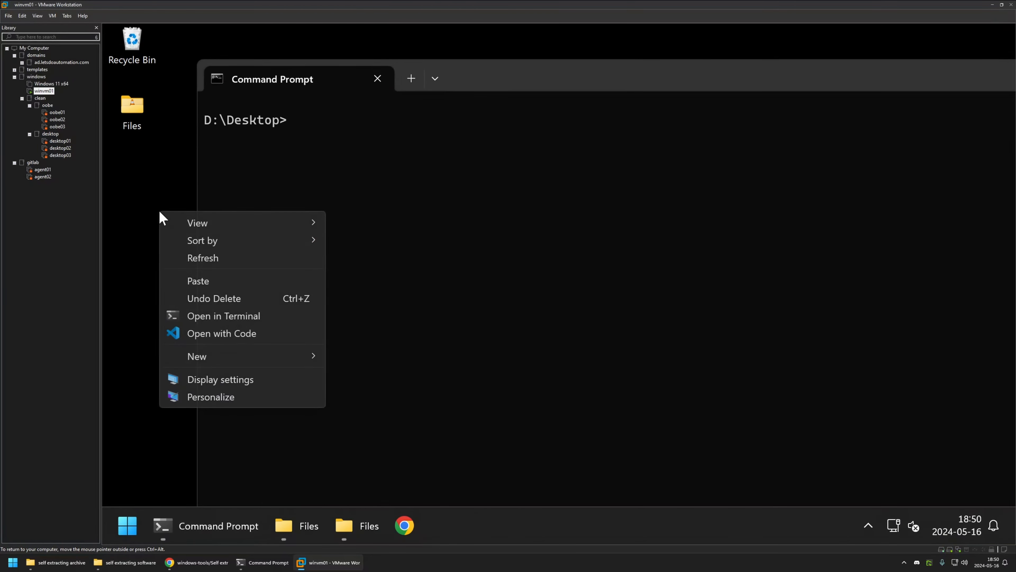
{"action": "left_click", "coordinate": [197, 281]}
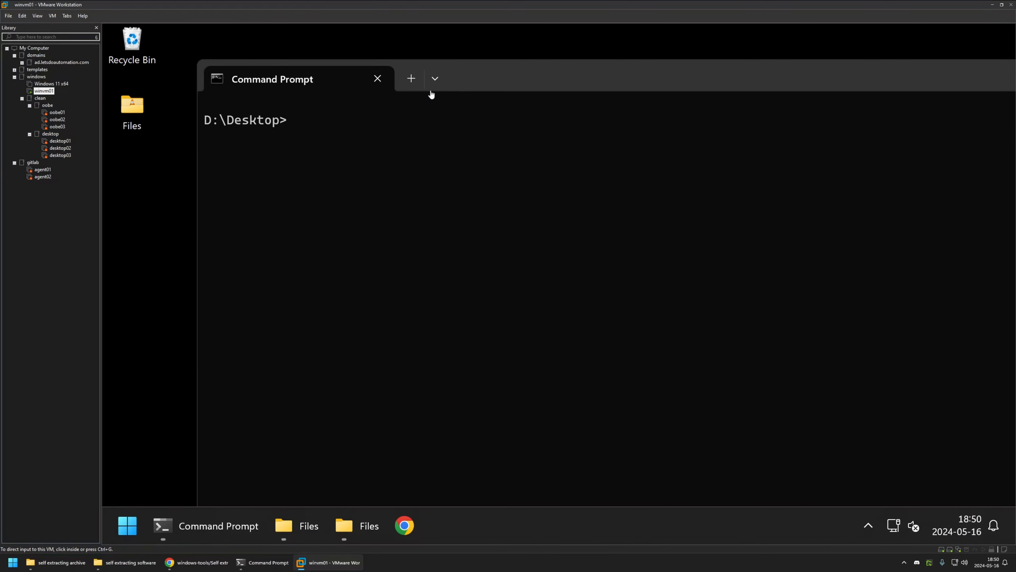
{"action": "left_click", "coordinate": [462, 154]}
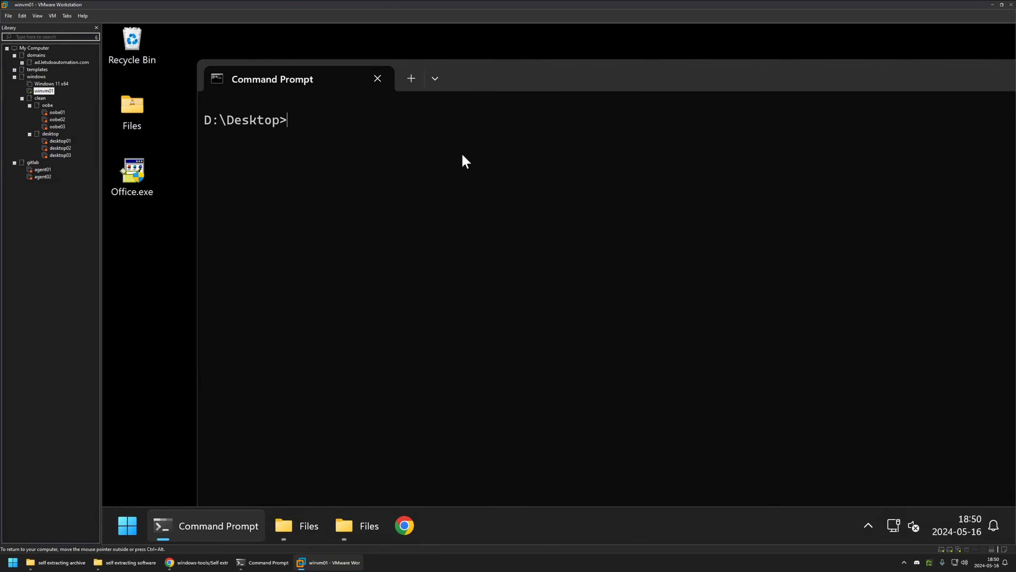
{"action": "type", "text": "cmd /c Office.exe"}
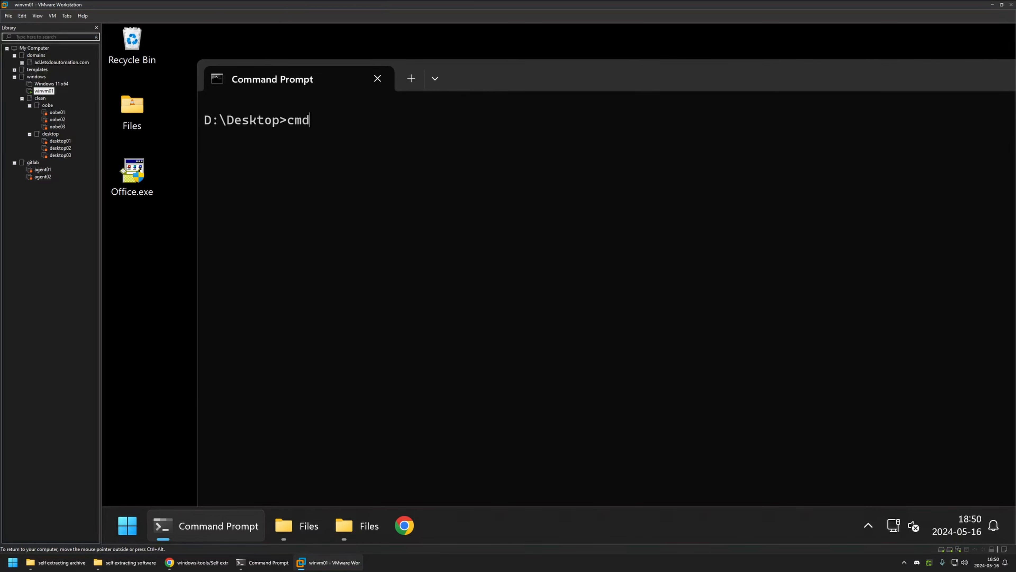
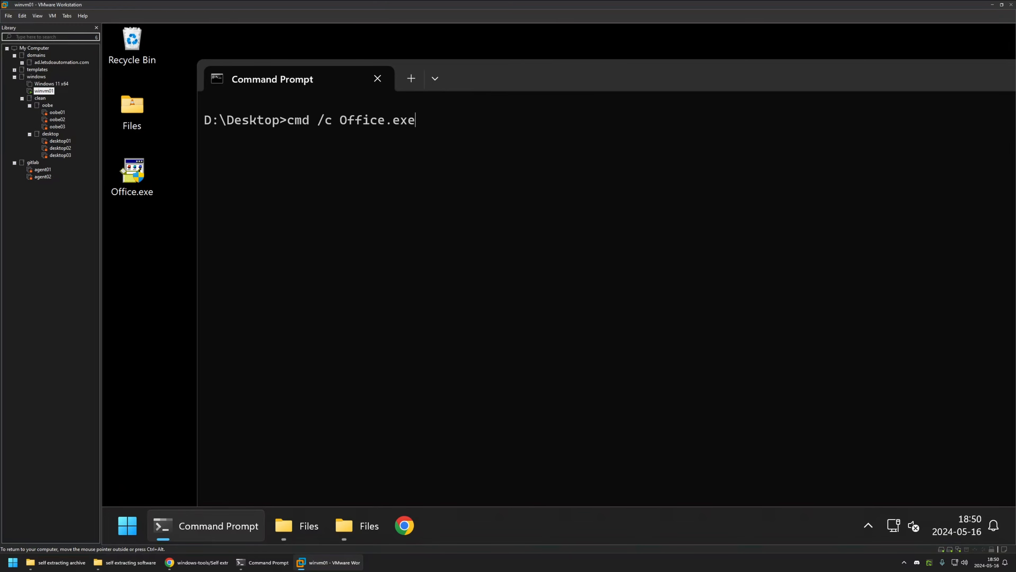
- Run cmd /c Office.exe from D:\Desktop and let the silent install finish
{"action": "key", "text": "Return"}
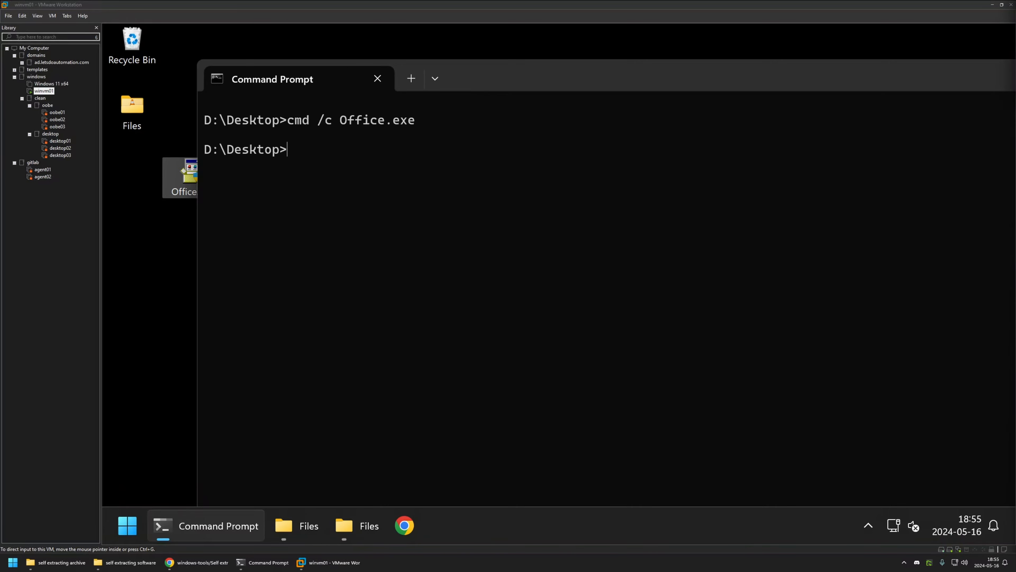
- Launch Excel 2016 from All apps, dismiss the first-run prompts, and open a blank workbook
{"action": "left_click", "coordinate": [462, 294]}
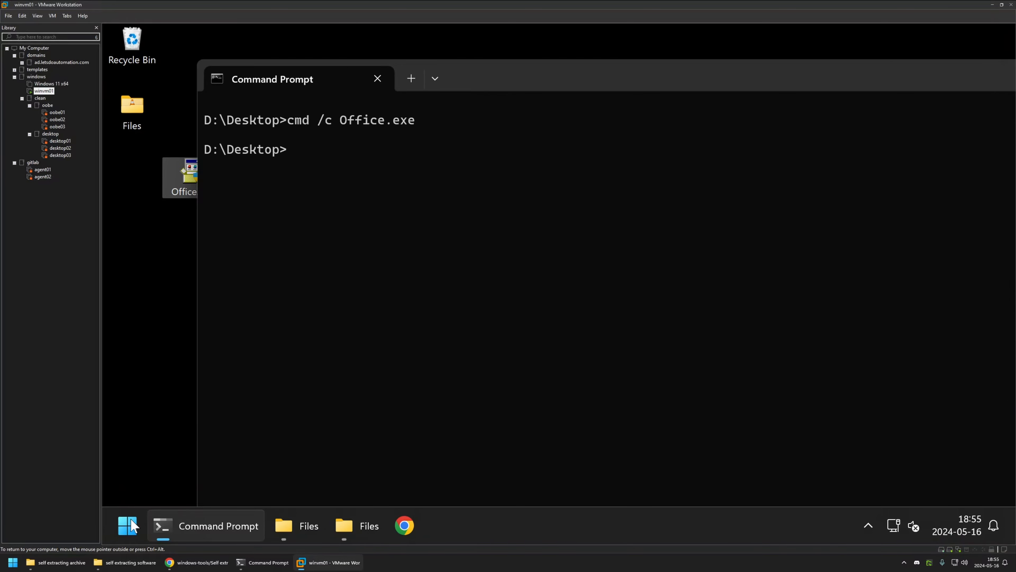
{"action": "key", "text": "super"}
{"action": "left_click", "coordinate": [544, 146]}
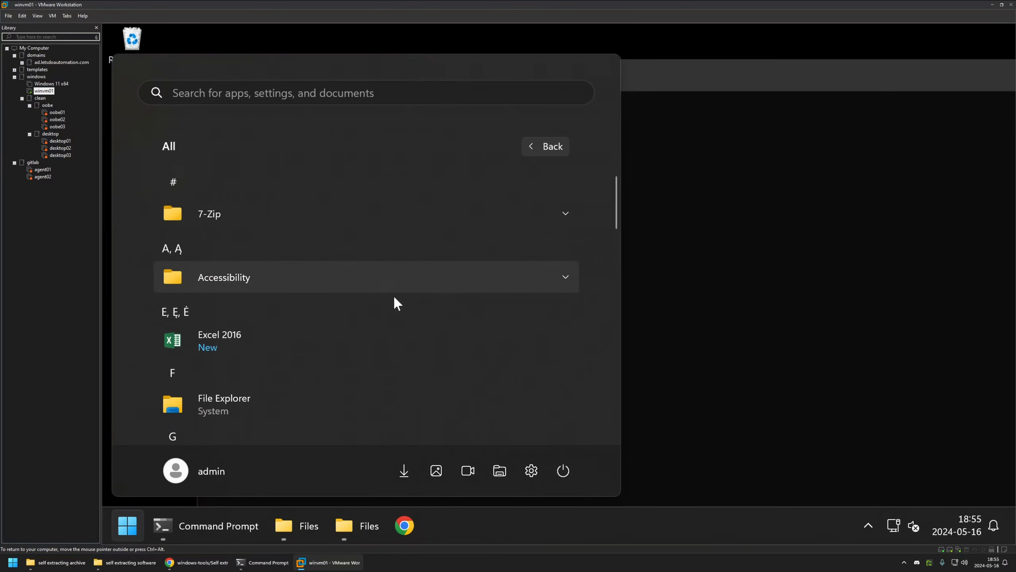
{"action": "left_click", "coordinate": [249, 342]}
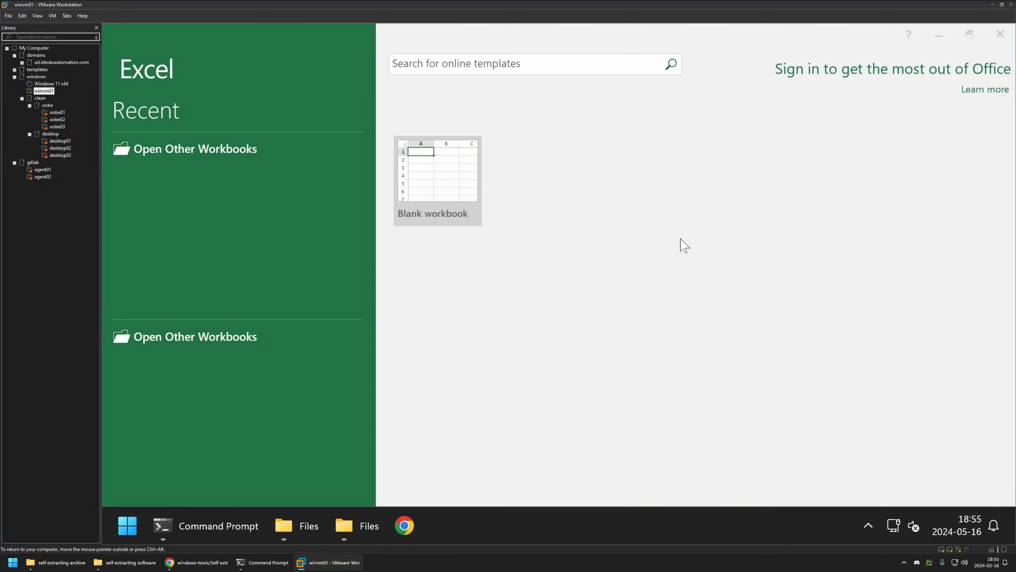
{"action": "left_click", "coordinate": [586, 324]}
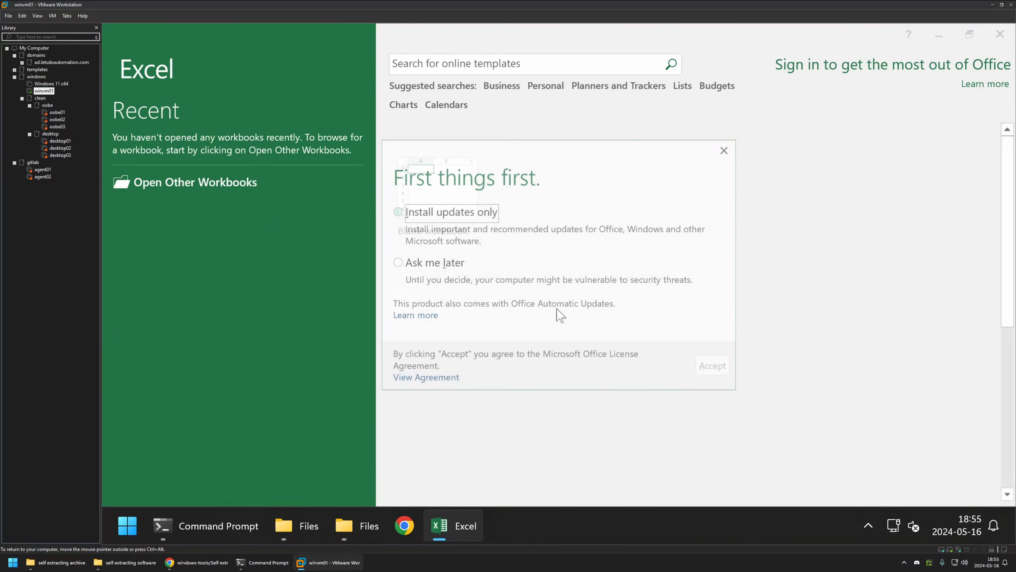
{"action": "left_click", "coordinate": [433, 263]}
{"action": "left_click", "coordinate": [722, 372]}
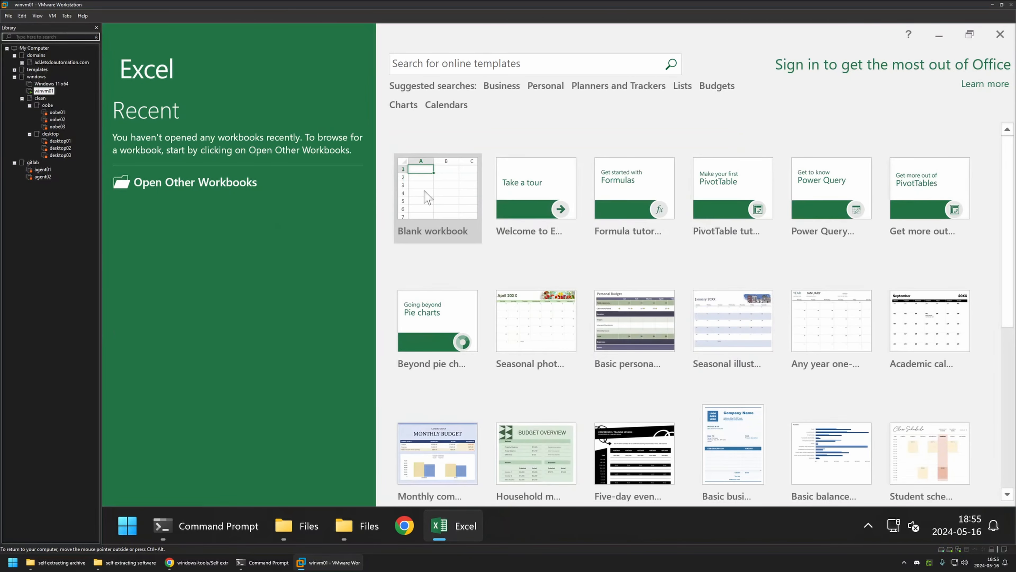
{"action": "left_click", "coordinate": [430, 198]}
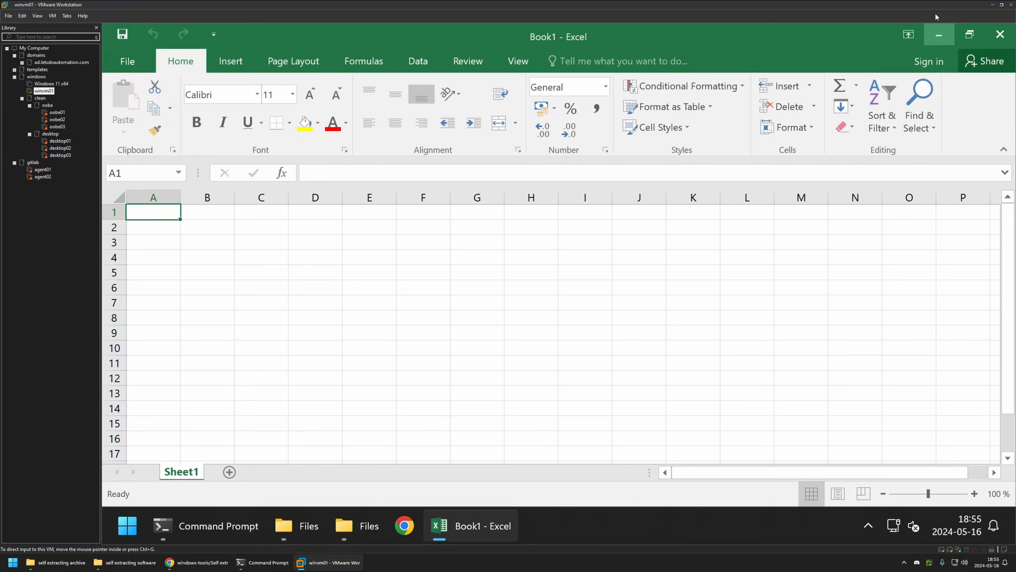
- Minimise Excel and move the Command Prompt window to the right of the desktop
{"action": "left_click", "coordinate": [937, 40]}
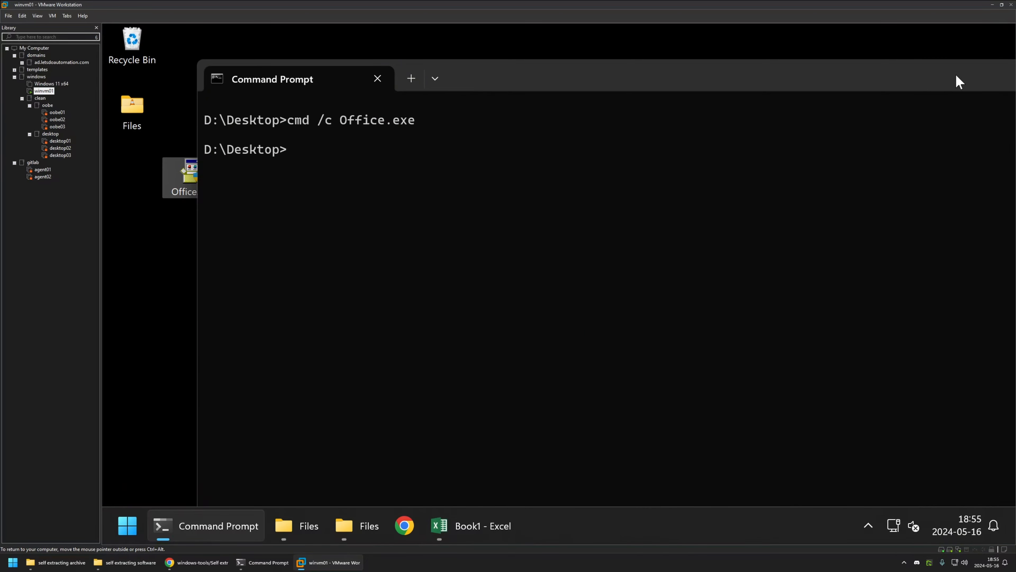
{"action": "left_click_drag", "start_coordinate": [541, 74], "coordinate": [782, 91]}
{"action": "left_click", "coordinate": [170, 225]}
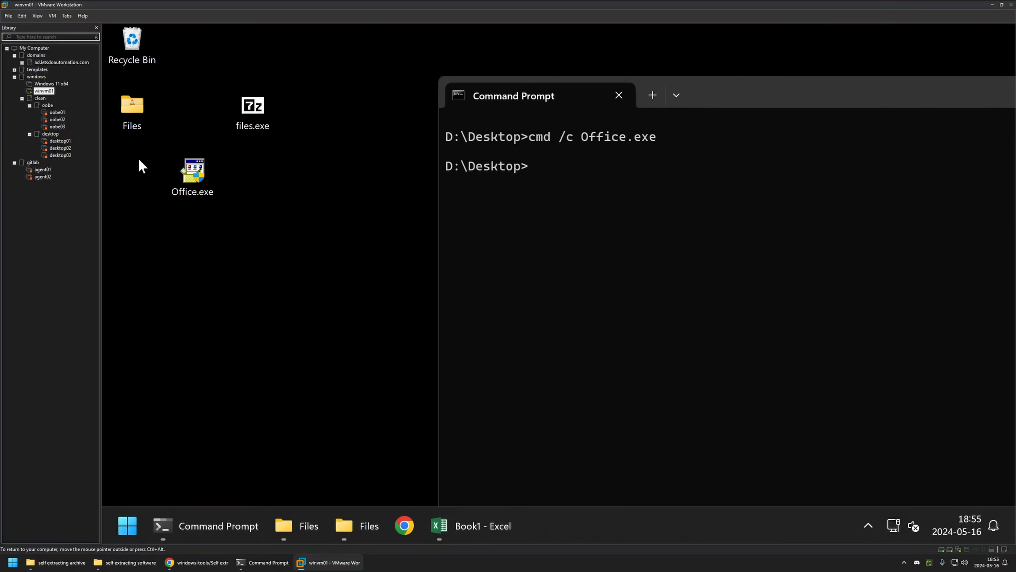